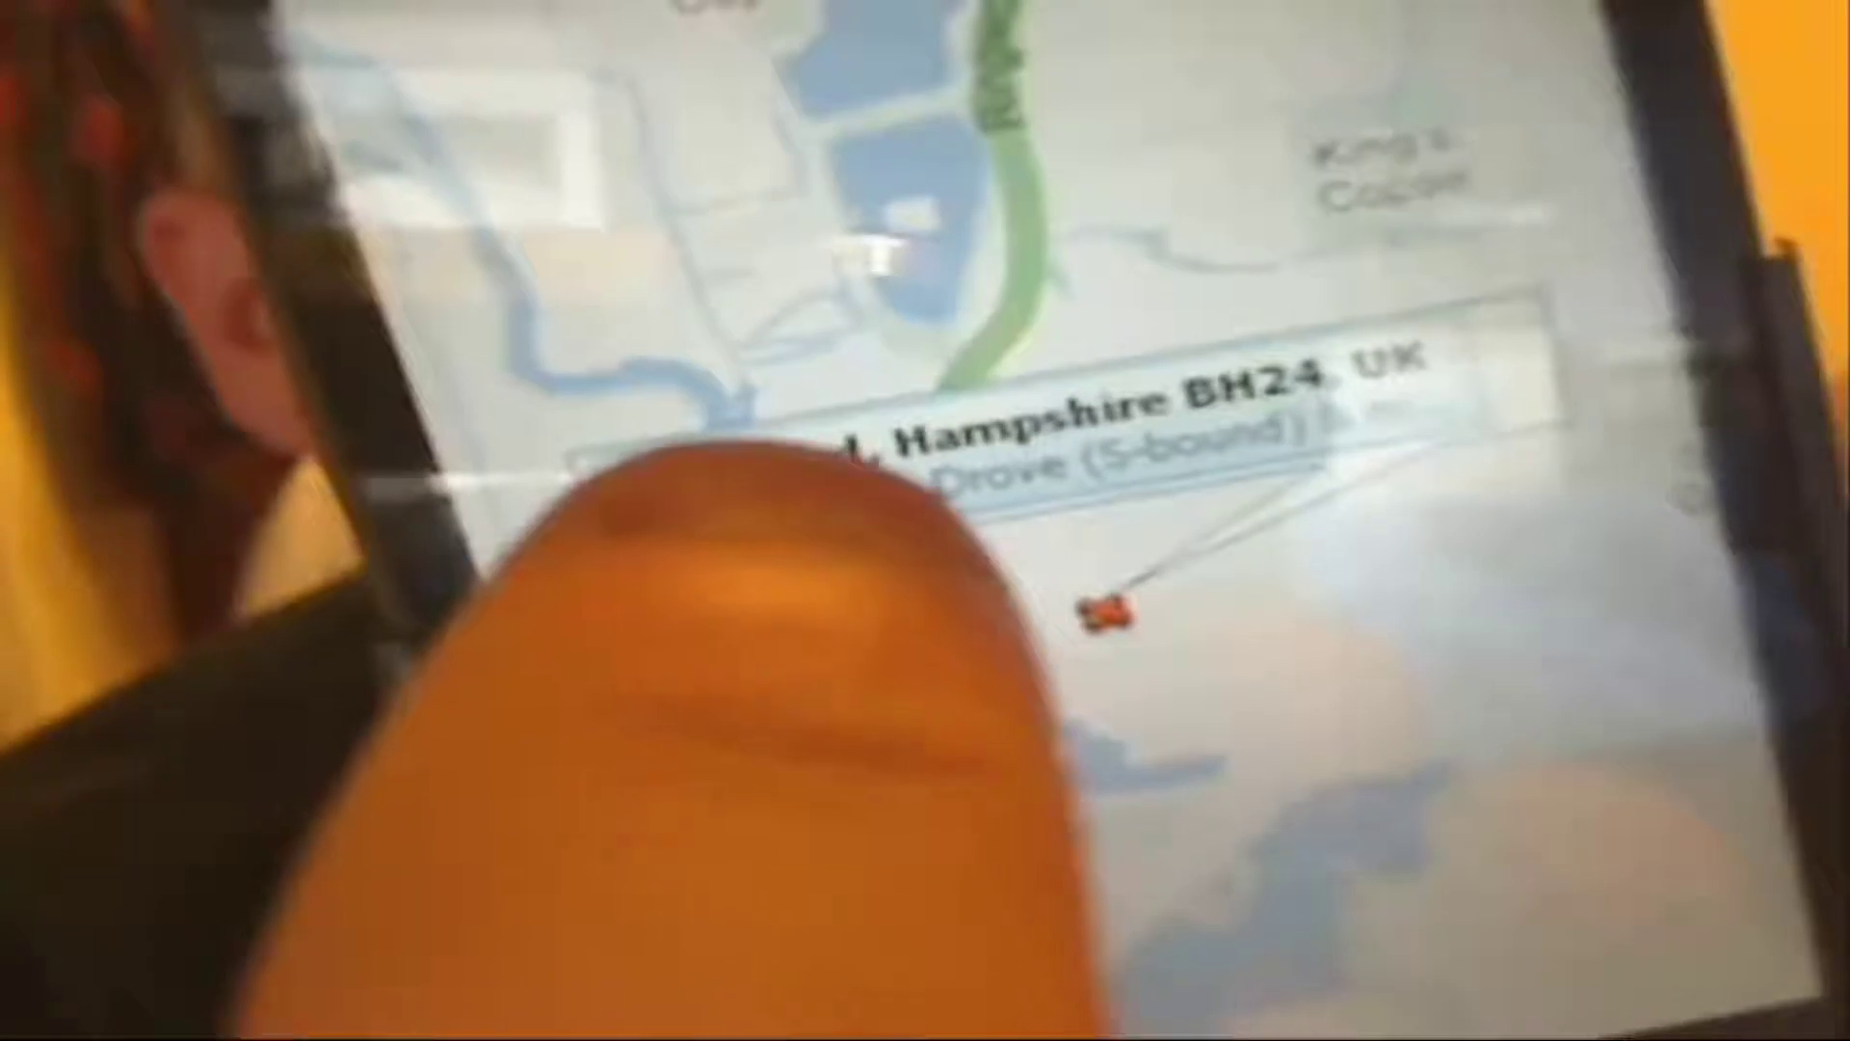
- Open the Ibsley Drove, Ringwood BH24 place details and star it as a saved place
left_click(694, 463)
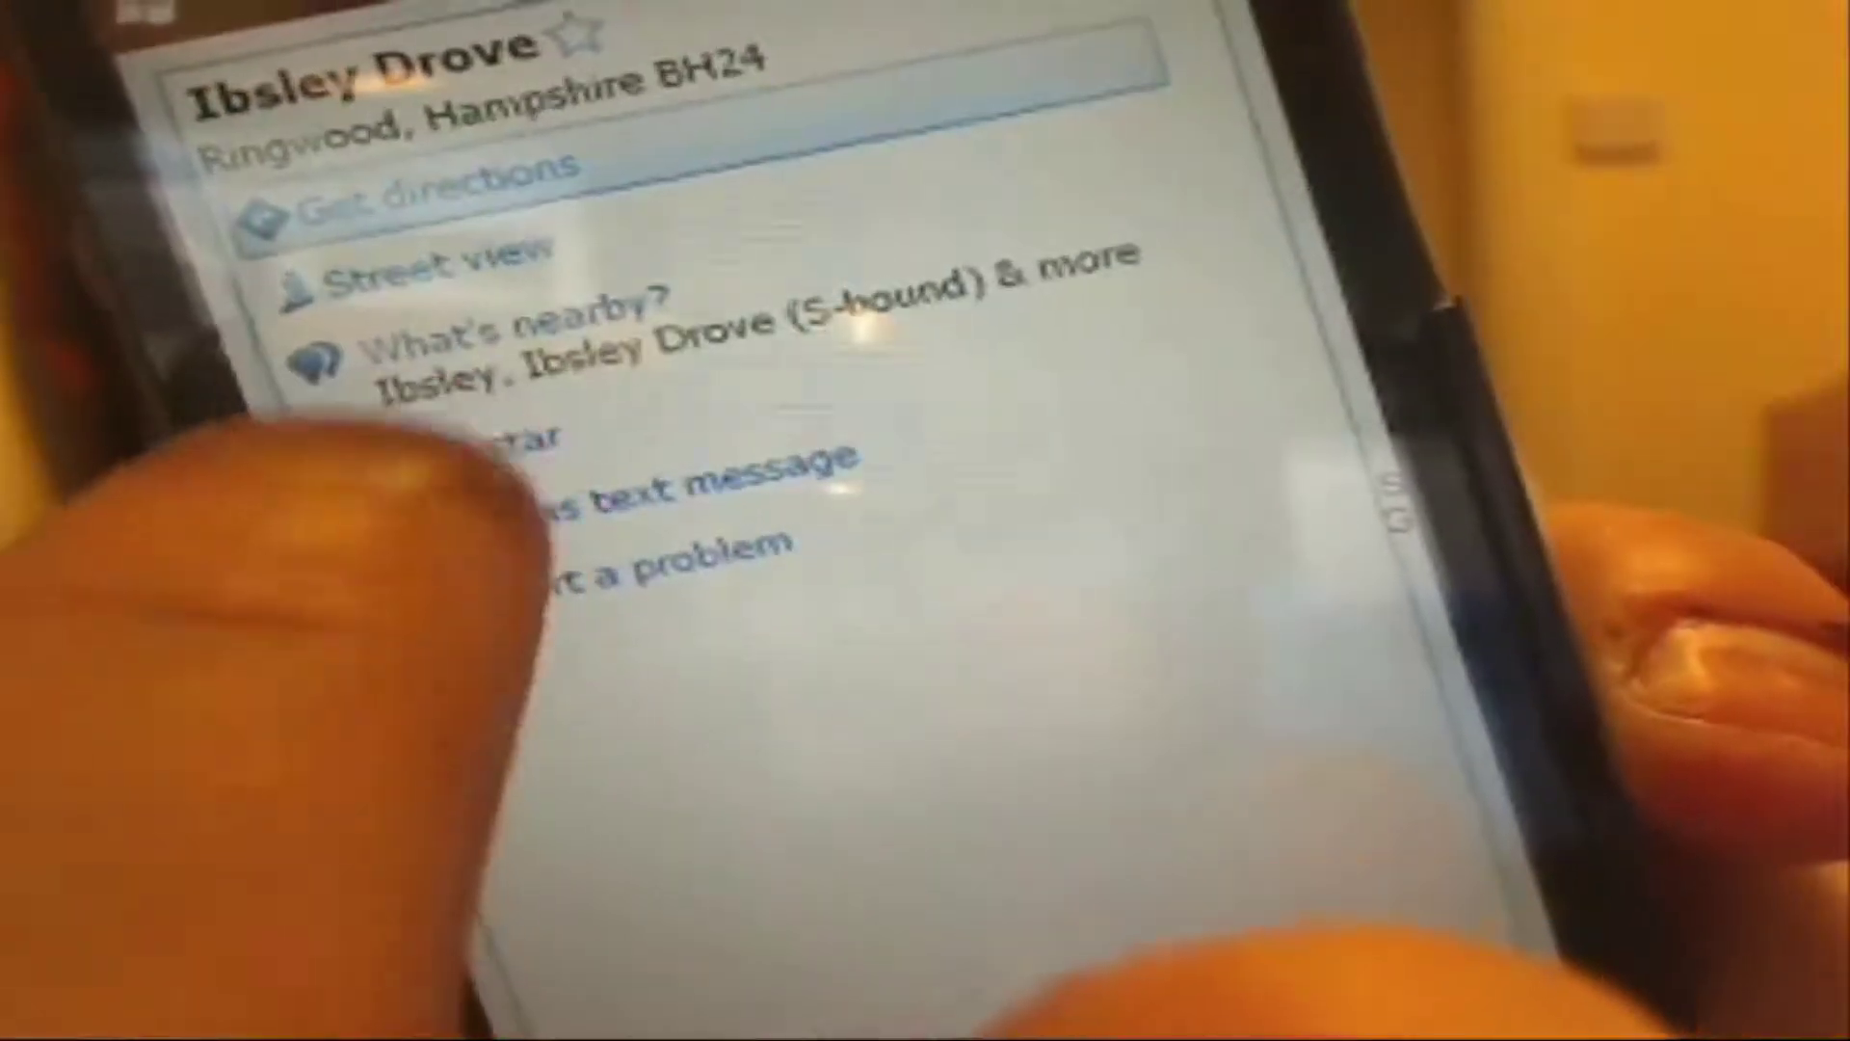
left_click(568, 424)
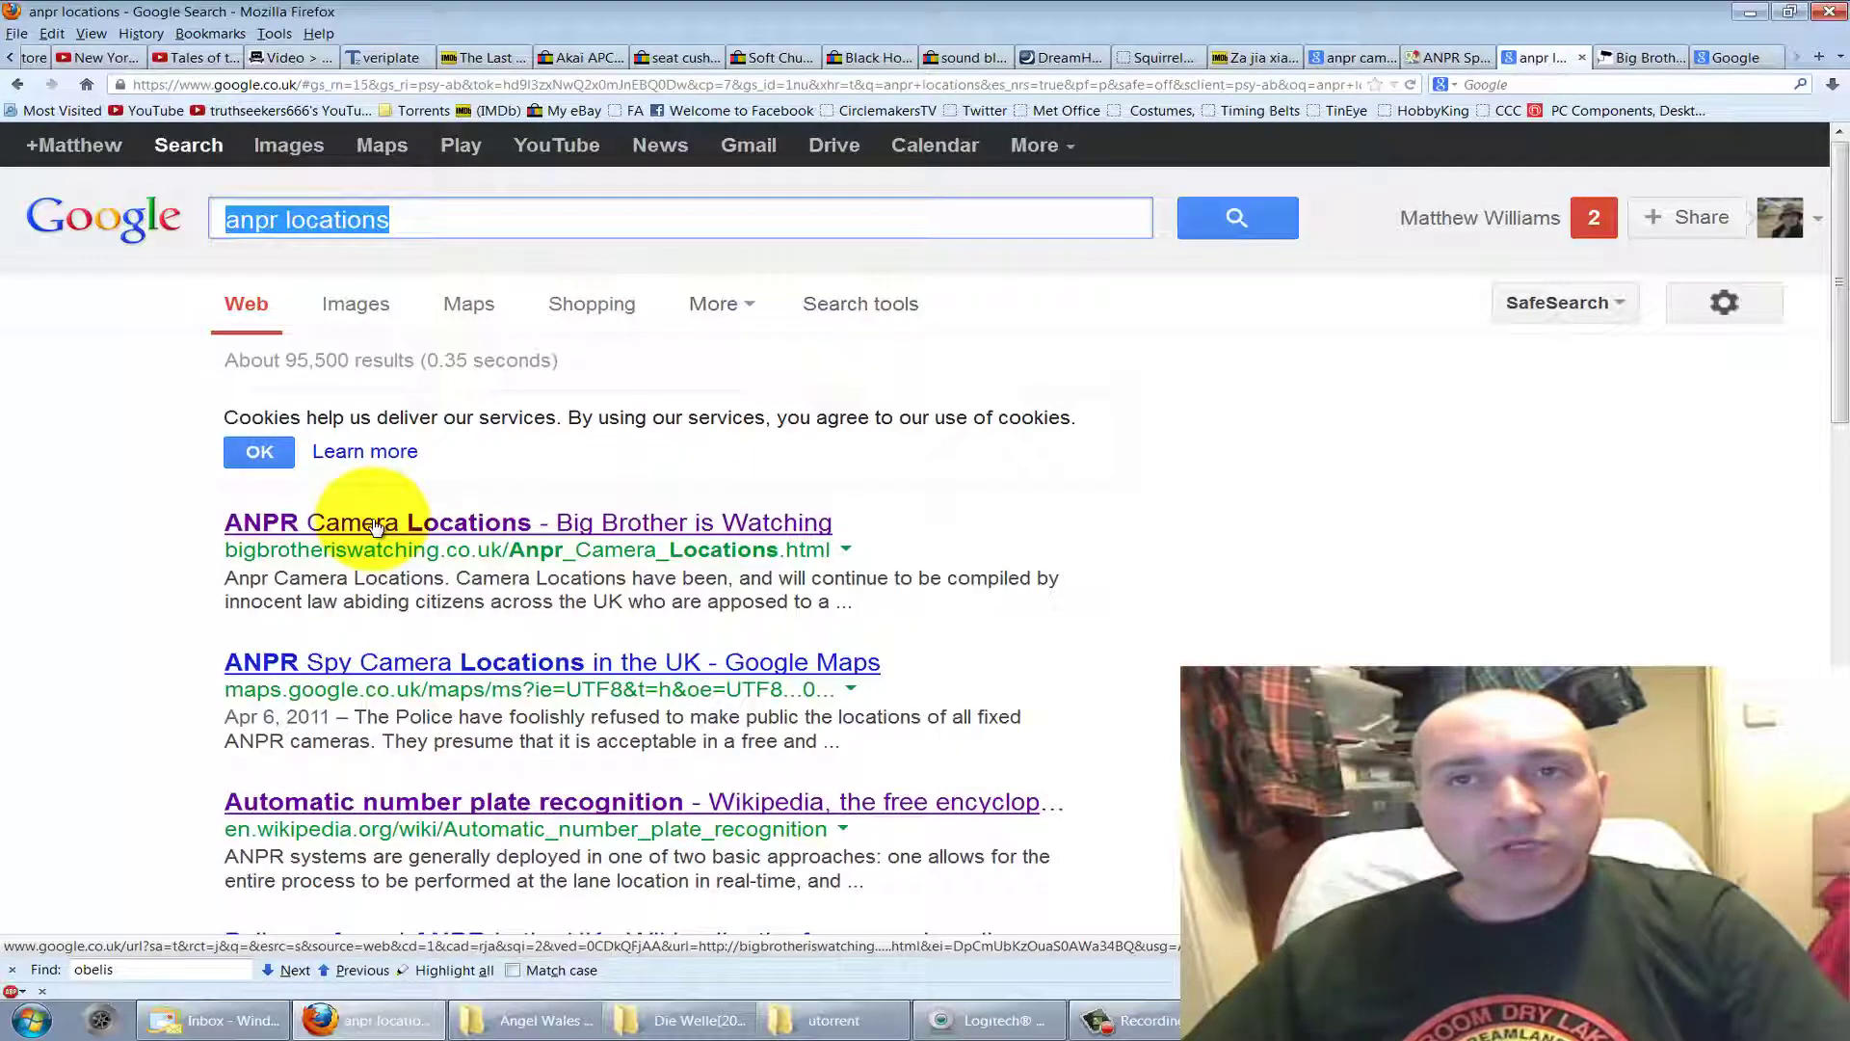
- Go to Big Brother is Watching's Anpr Camera Locations page and scroll to its UK camera map
left_click_drag(429, 228, 227, 239)
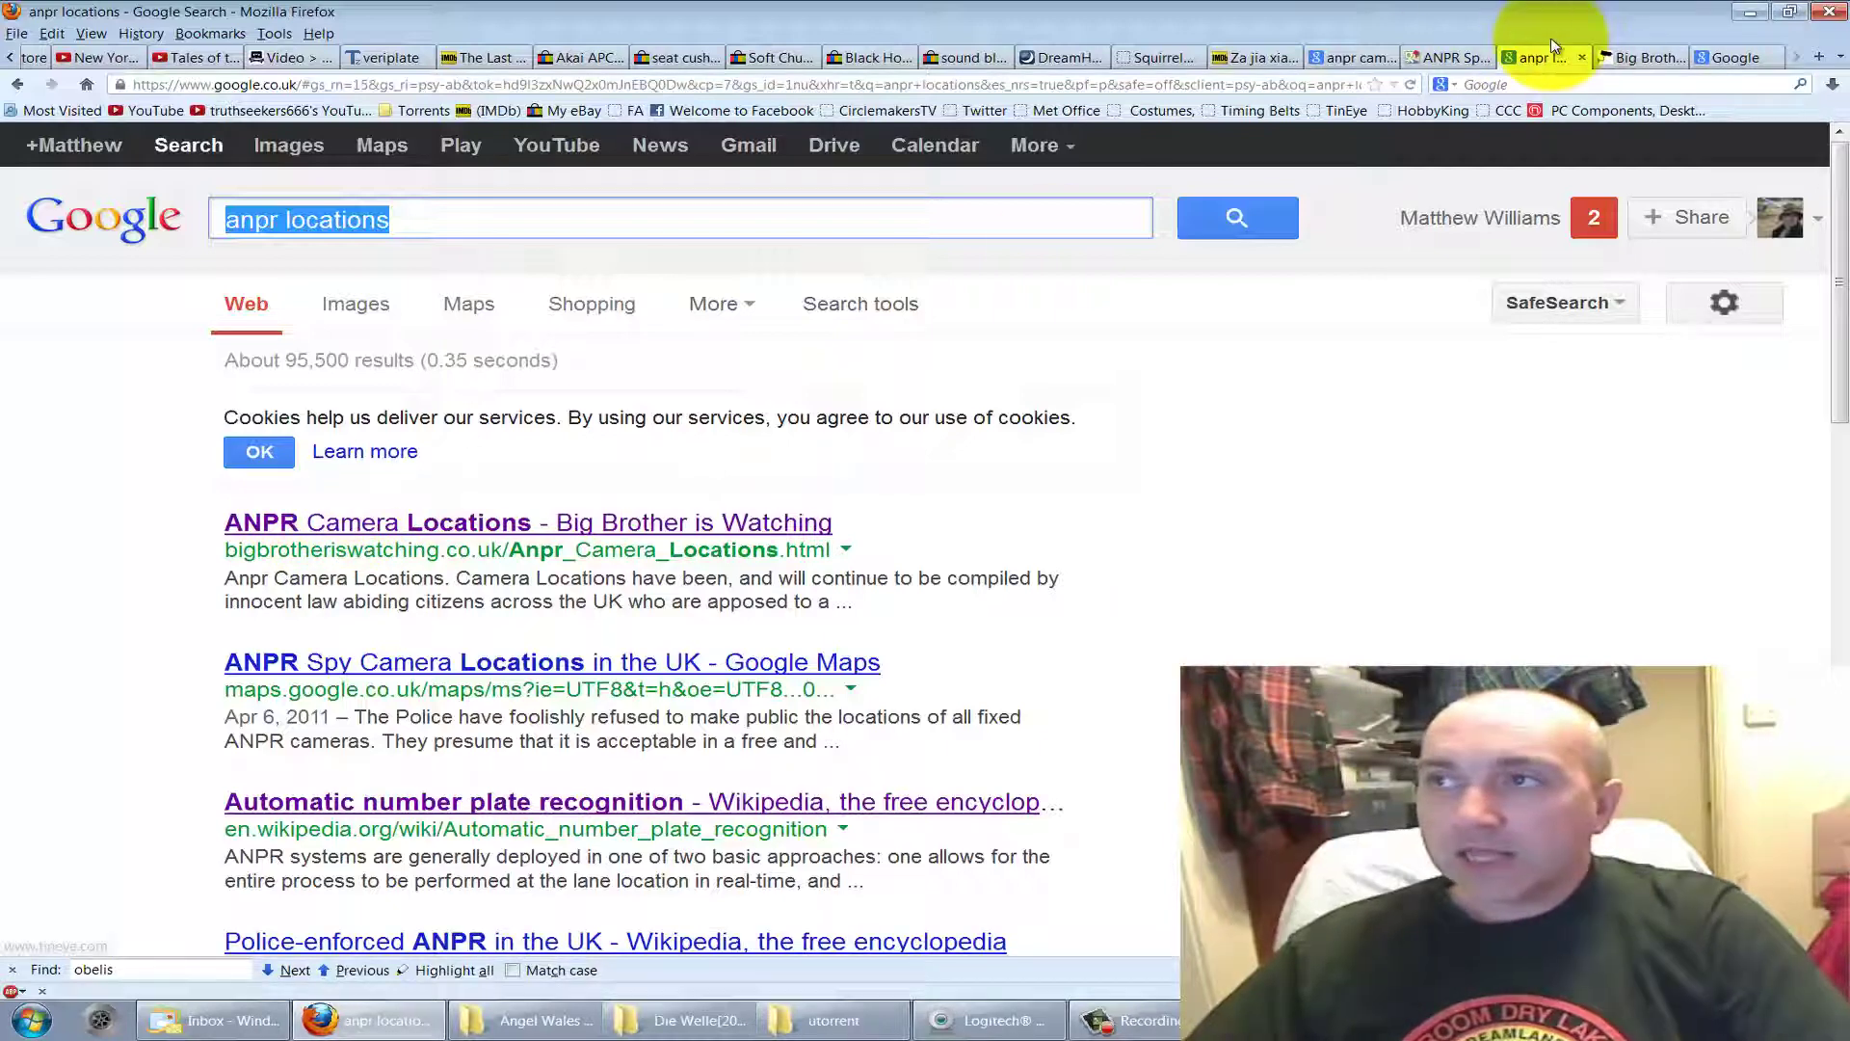
left_click(1634, 58)
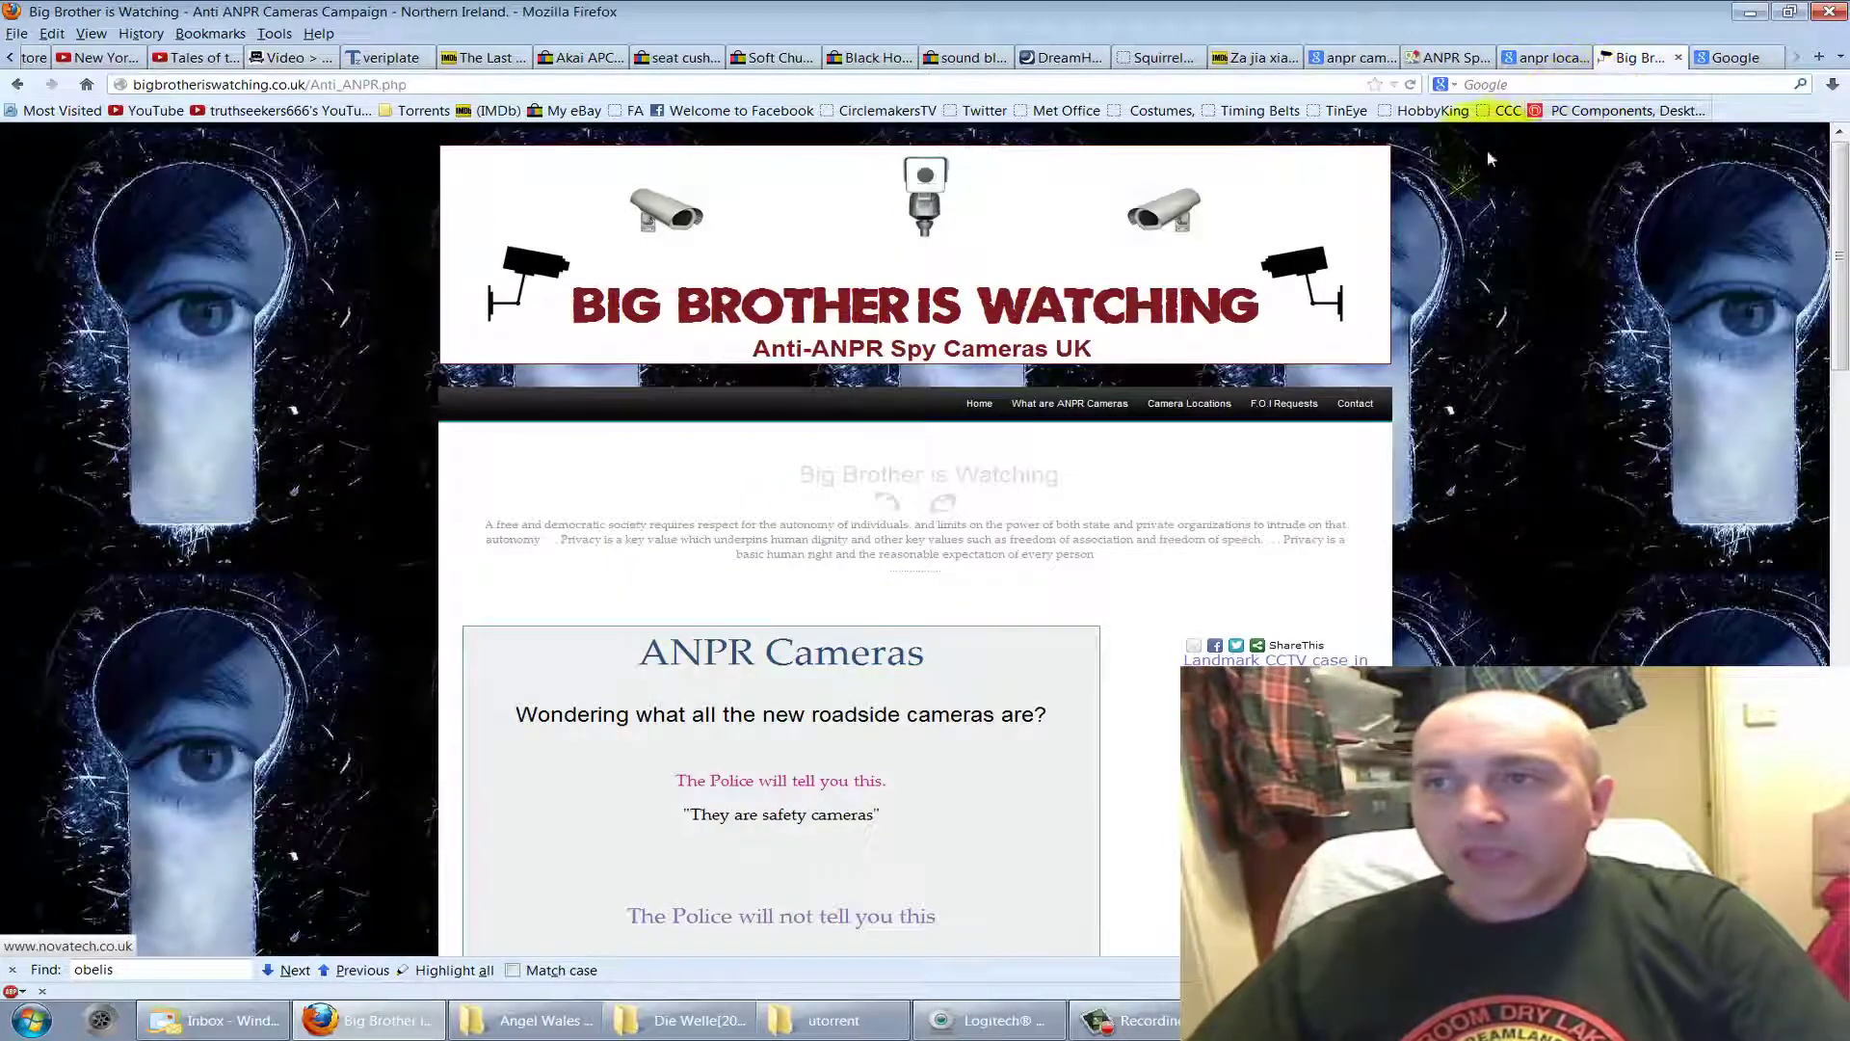
left_click(1189, 403)
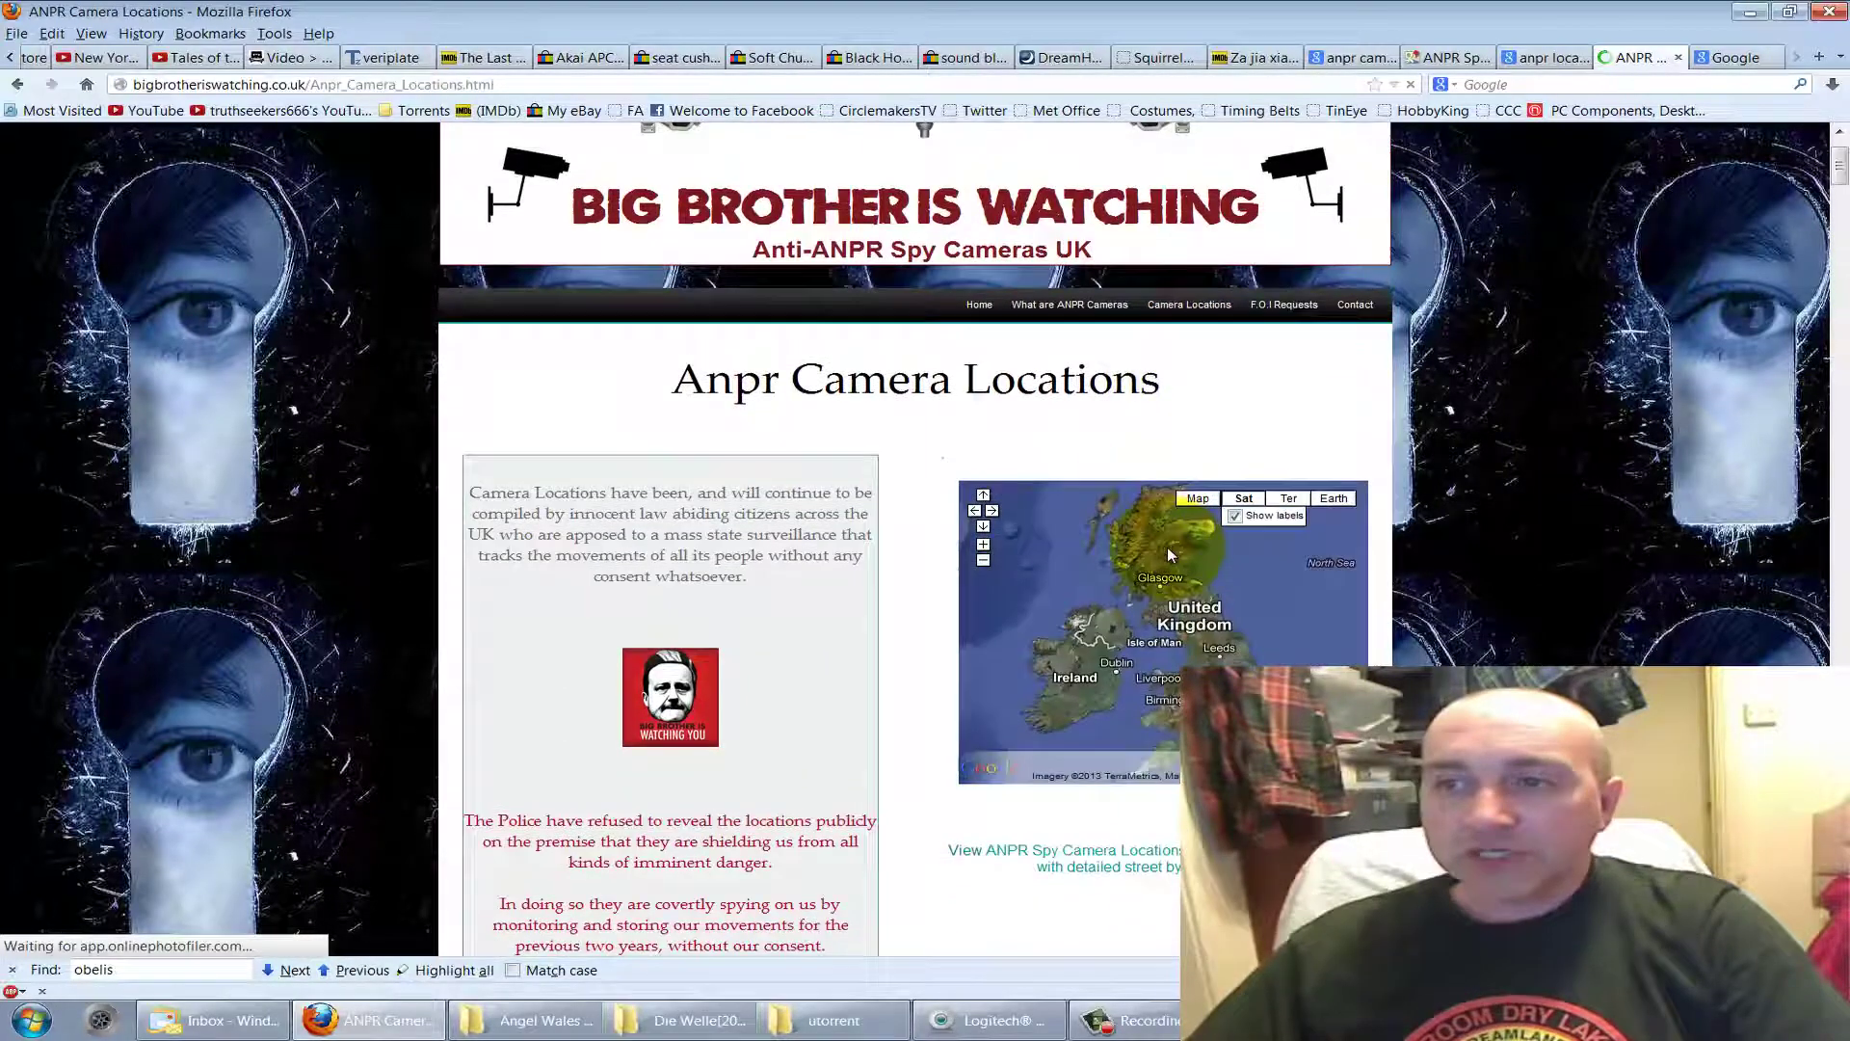
scroll(1157, 645, "down", 3)
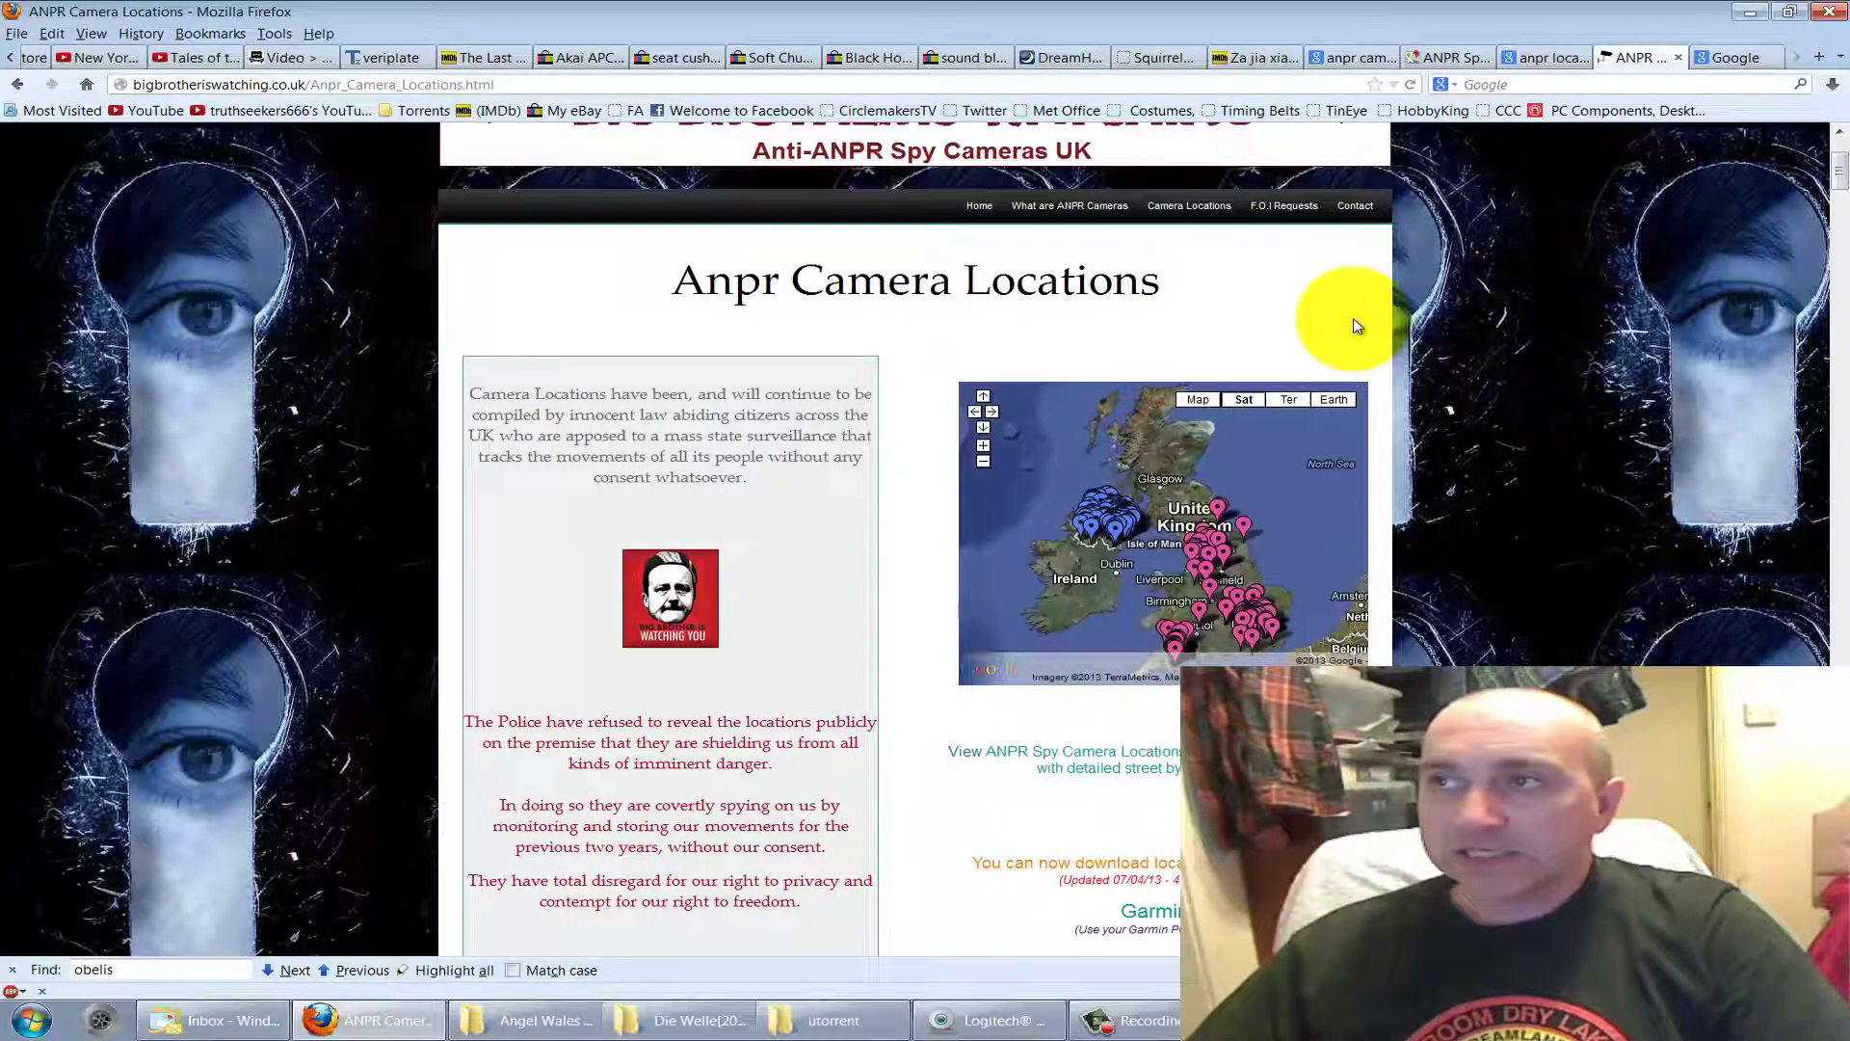
- On the ANPR Spy Camera Locations map, zoom and pan across Ireland, Scotland, England and Wales
left_click(1436, 58)
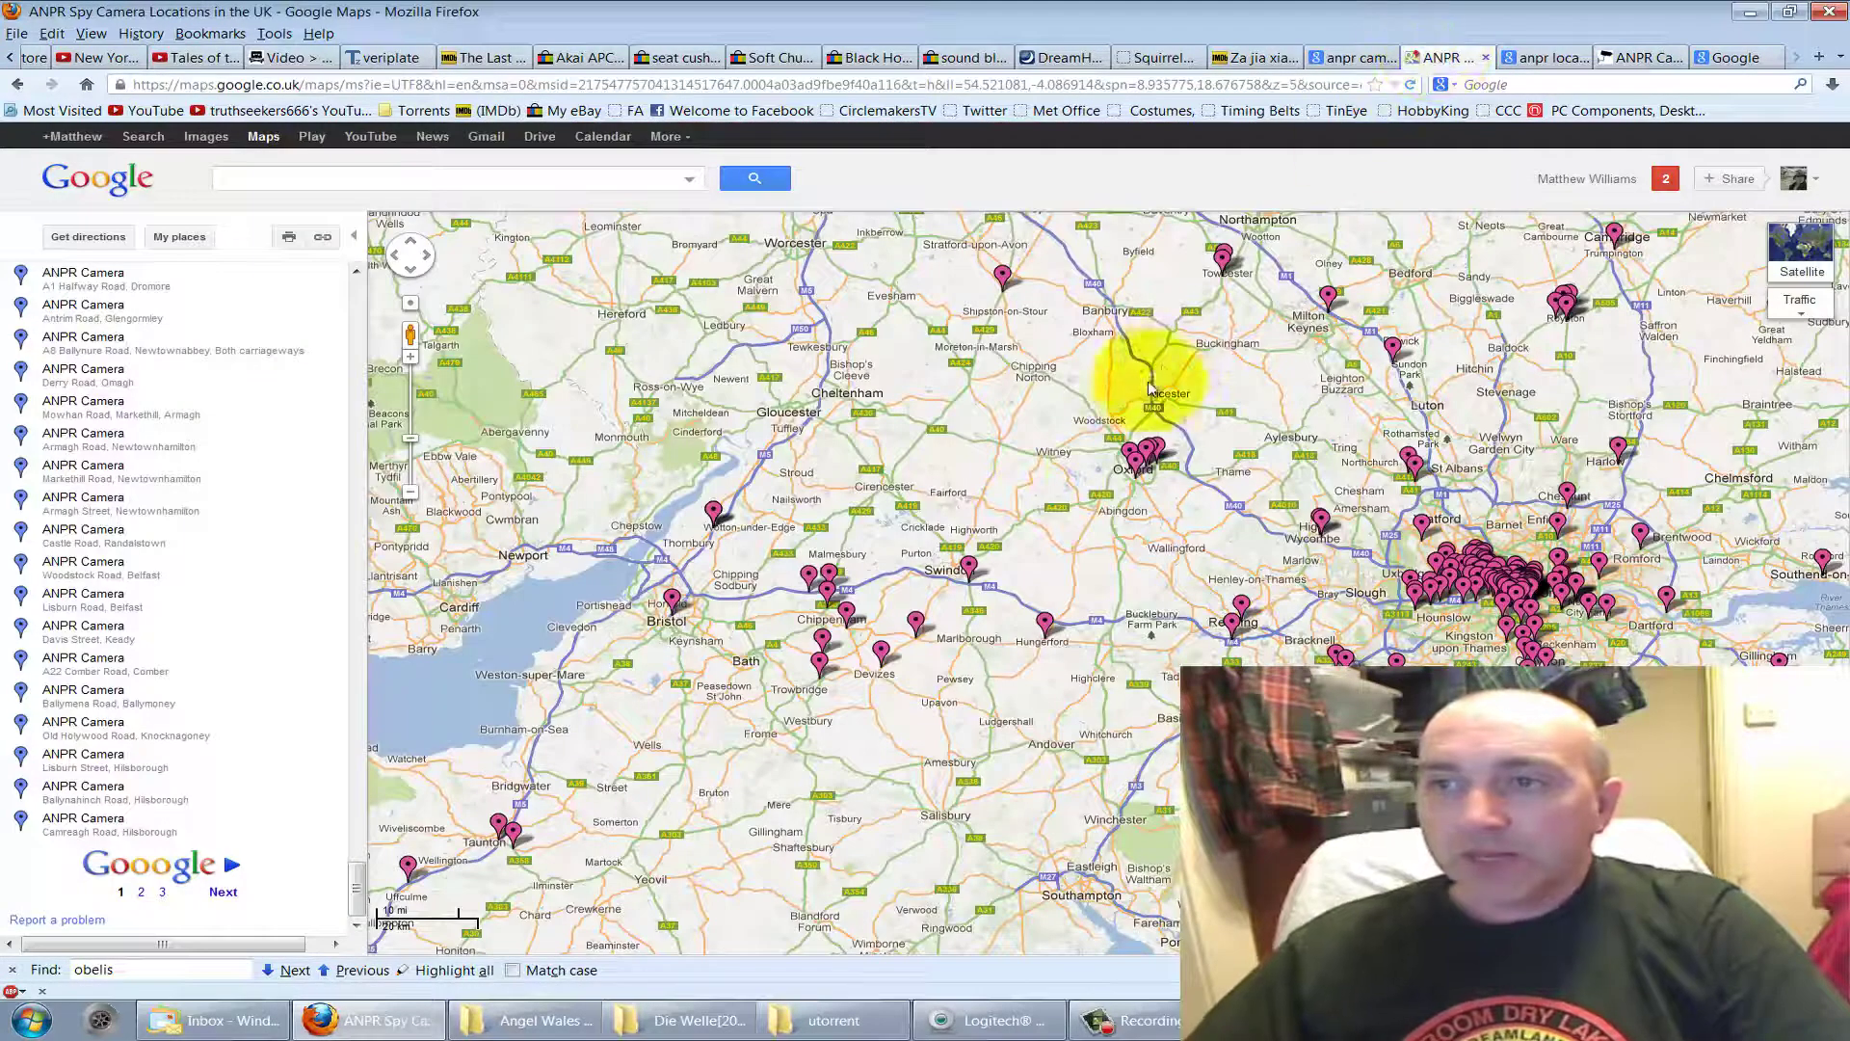
double_click(1027, 577)
scroll(1024, 575, "down", 2)
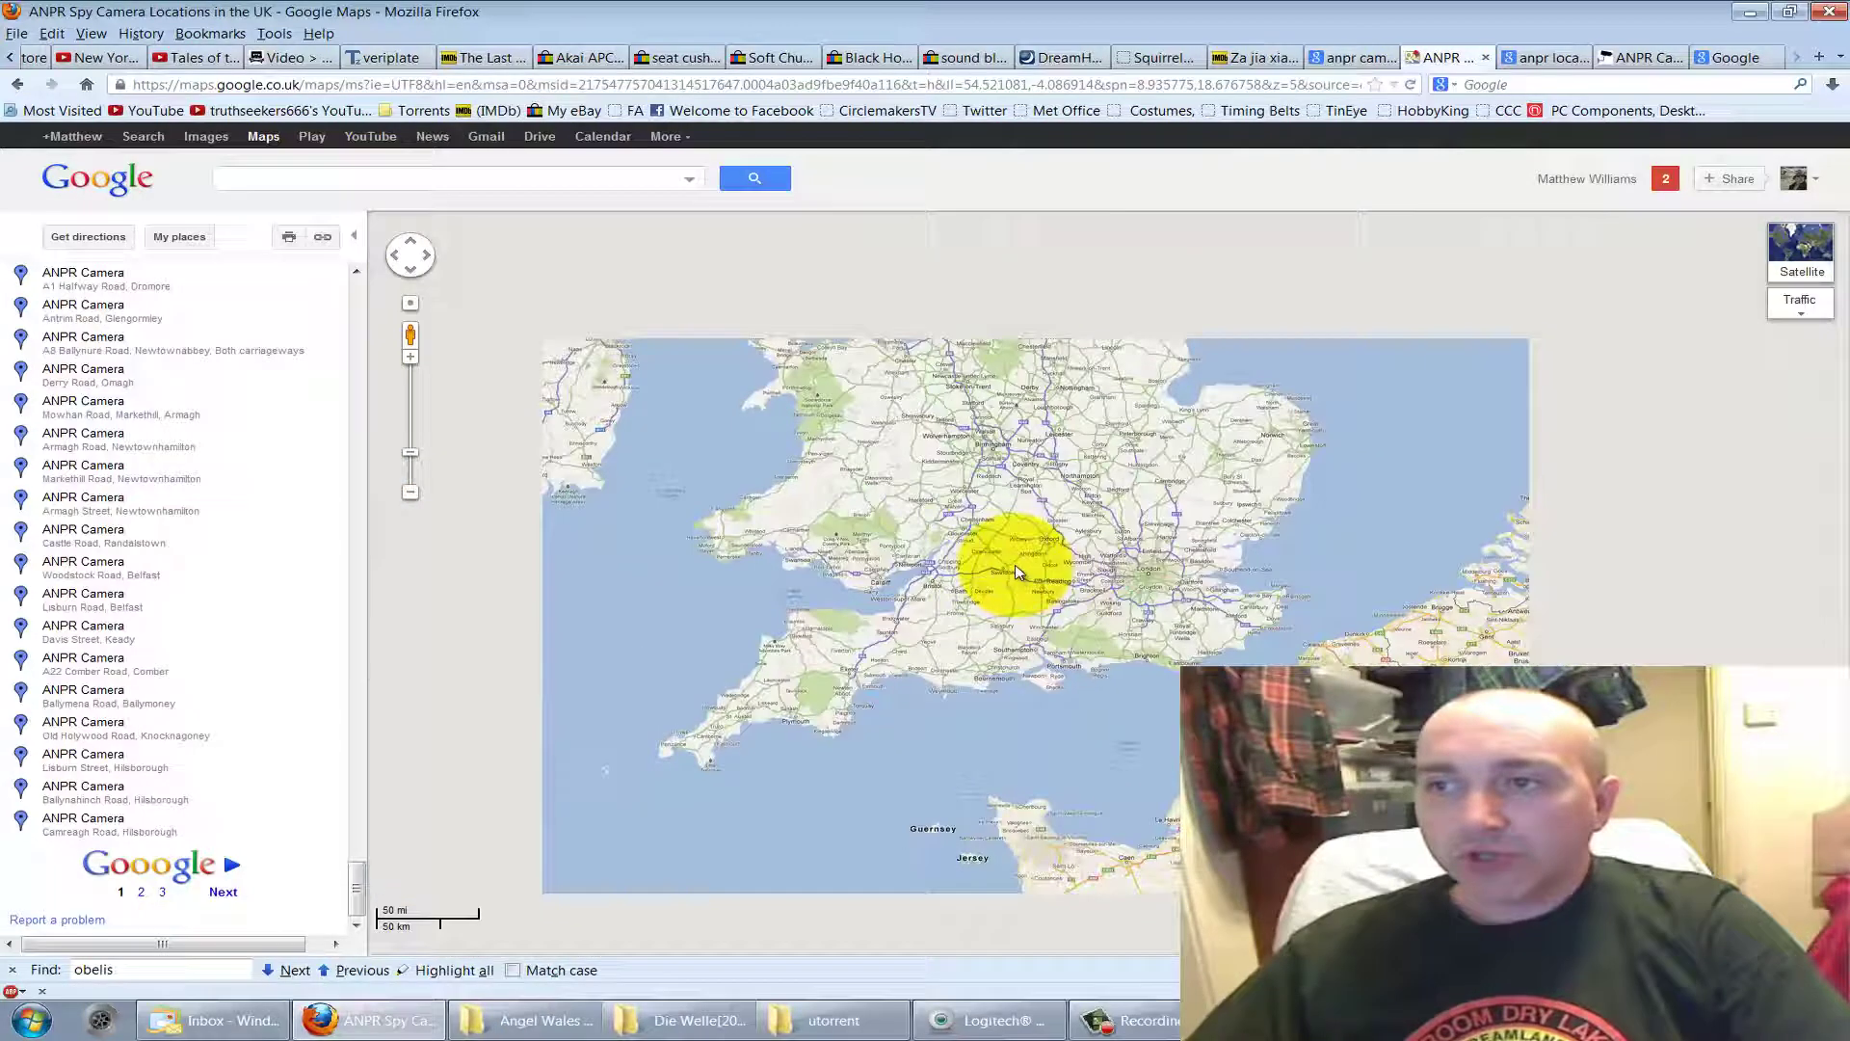
left_click_drag(960, 541, 1081, 702)
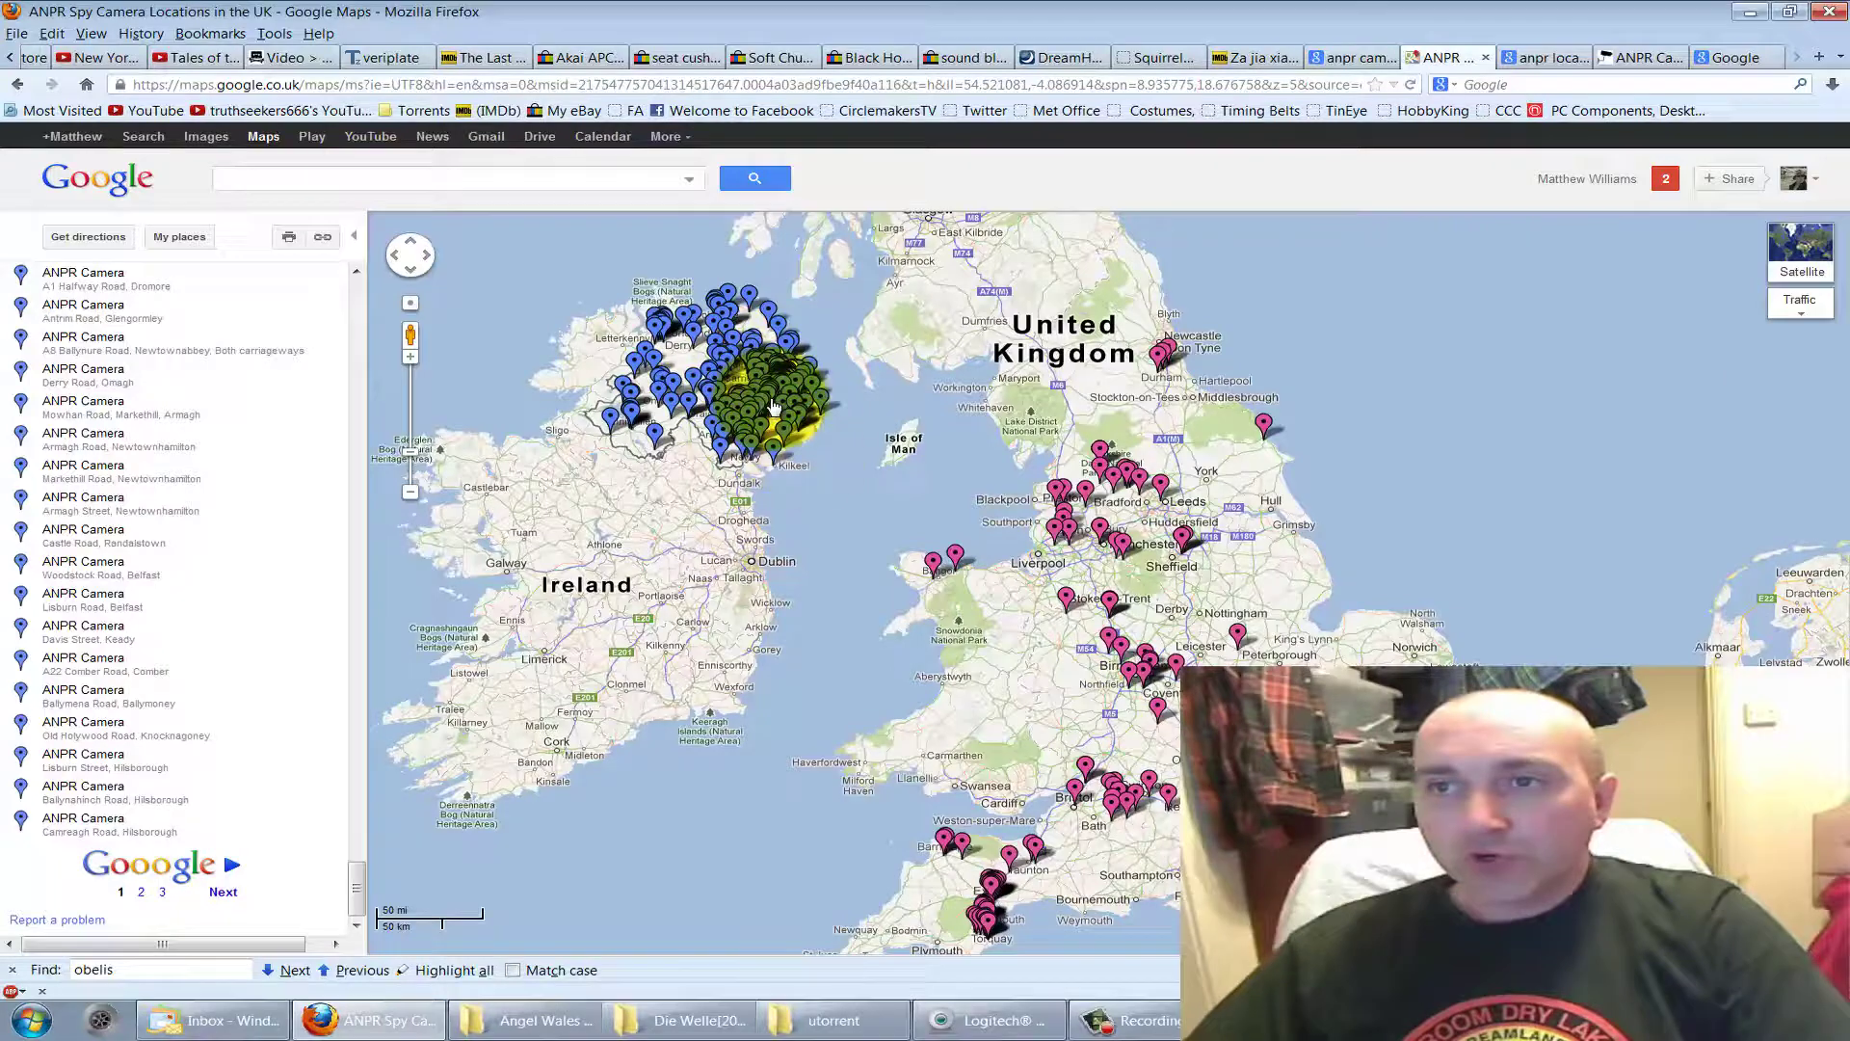
left_click_drag(888, 537, 1006, 635)
scroll(829, 490, "up", 1)
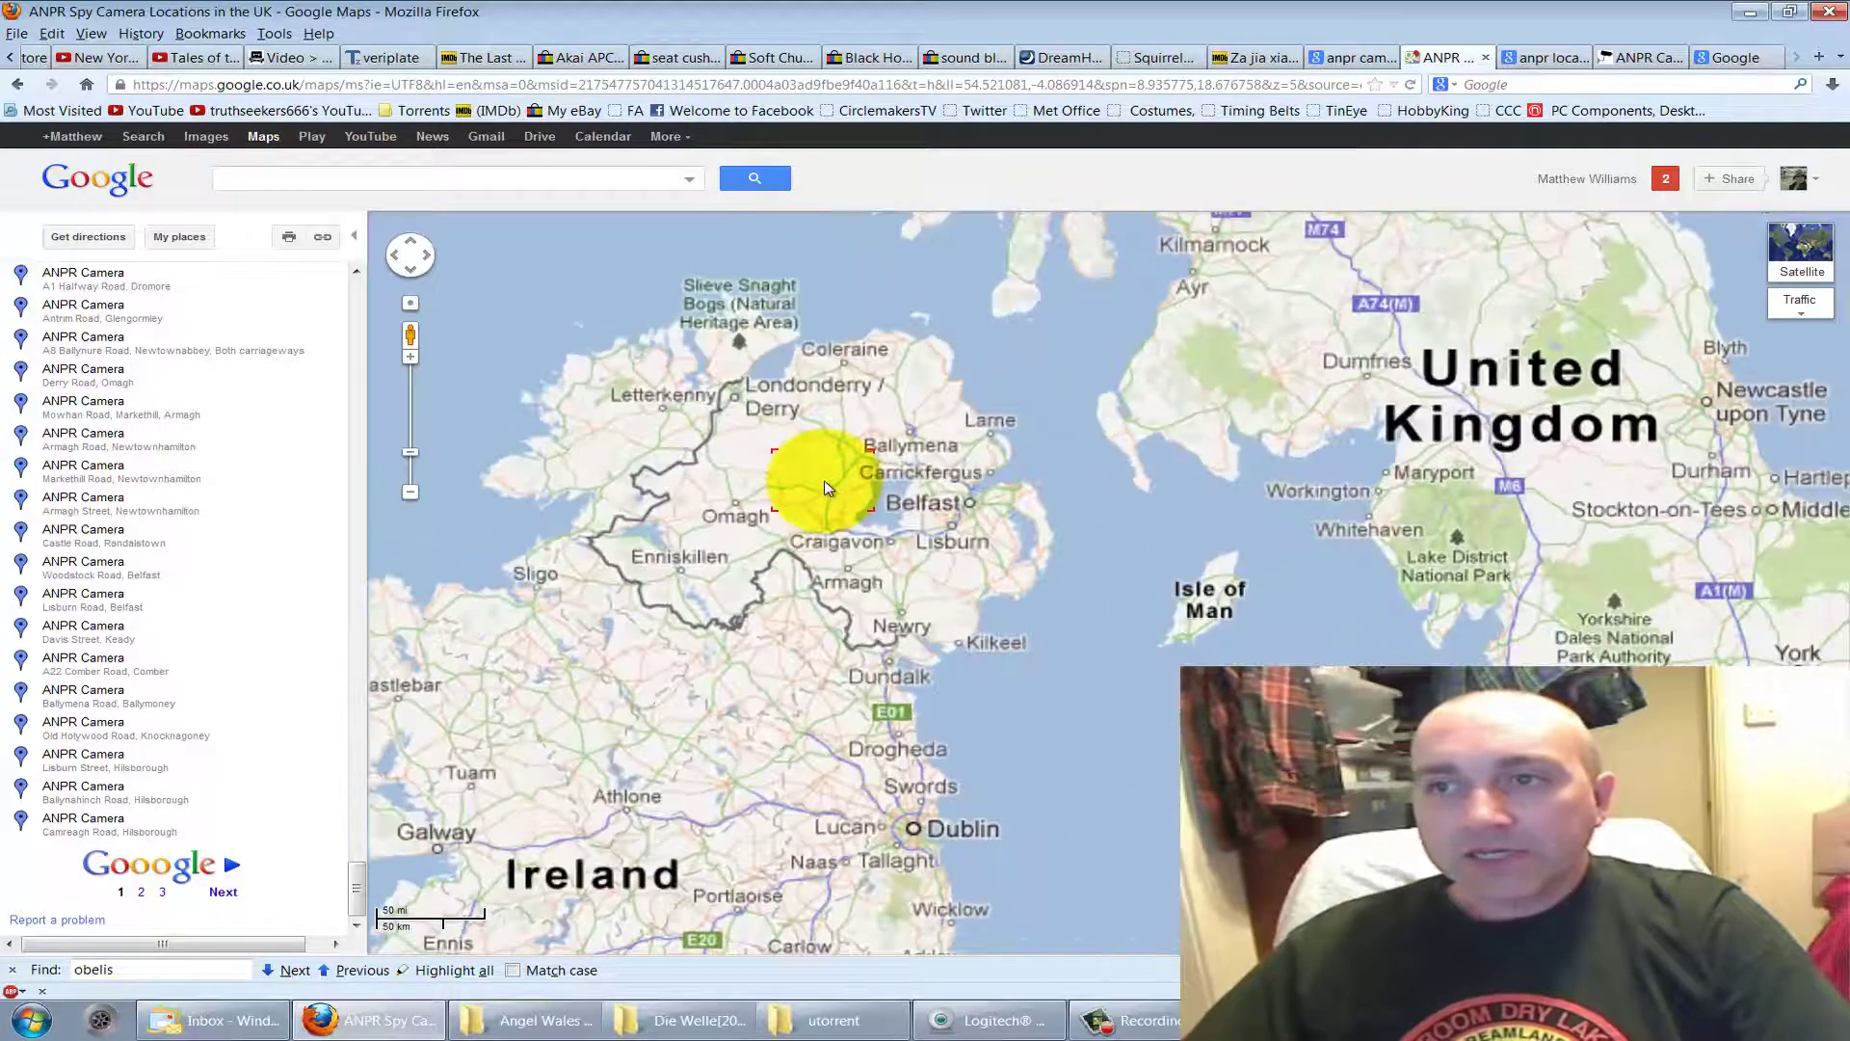
scroll(826, 487, "up", 1)
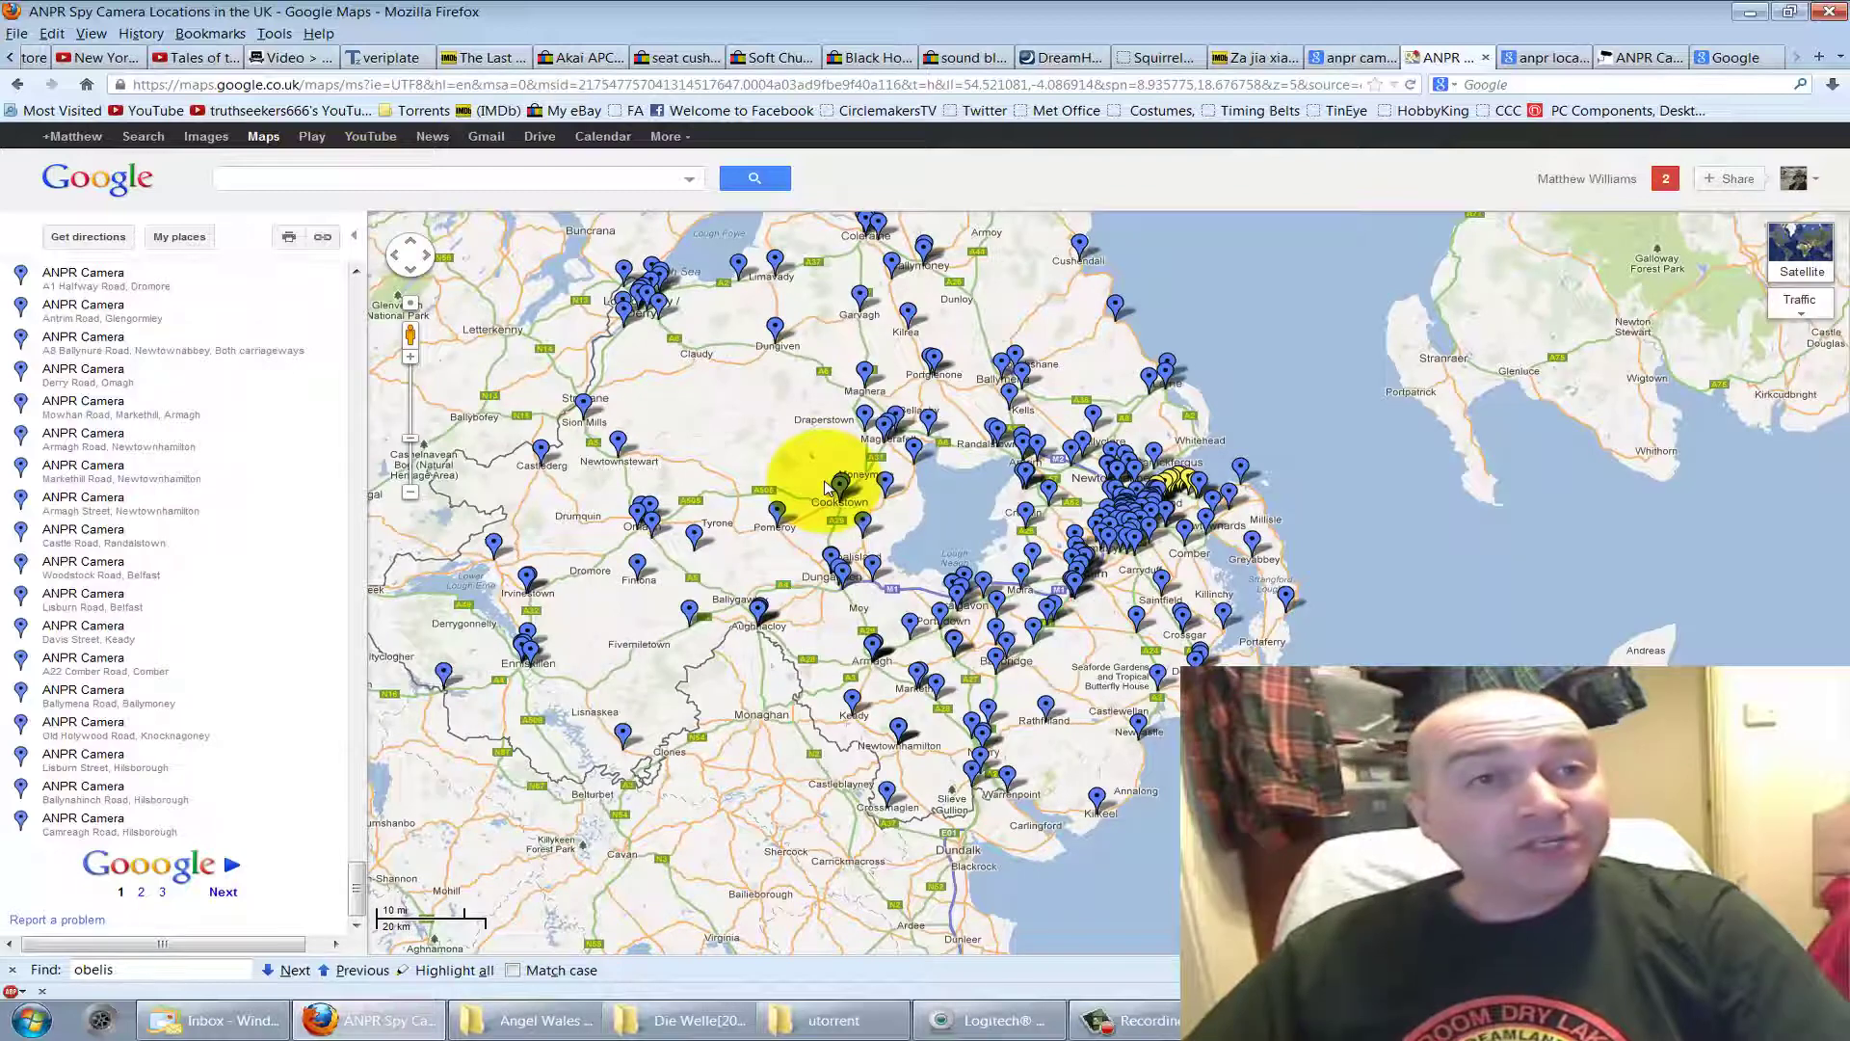
scroll(1087, 554, "down", 3)
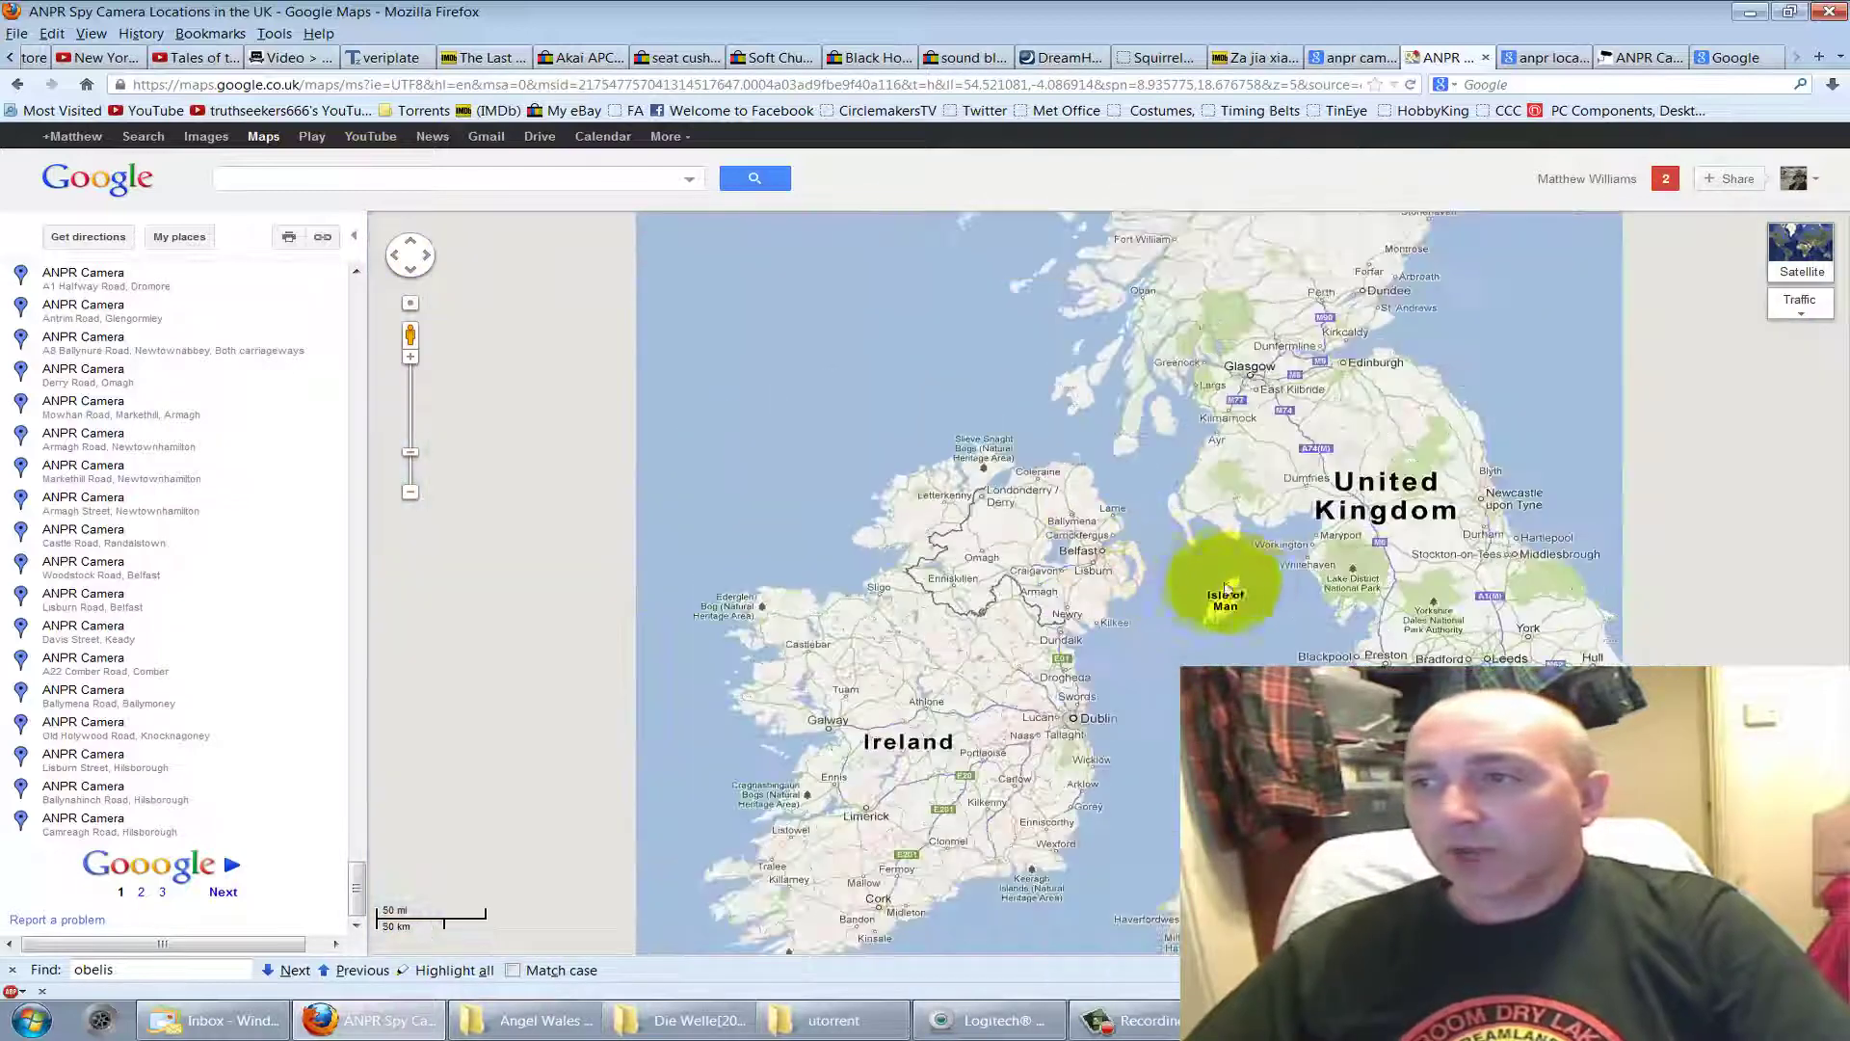
left_click_drag(1227, 588, 988, 434)
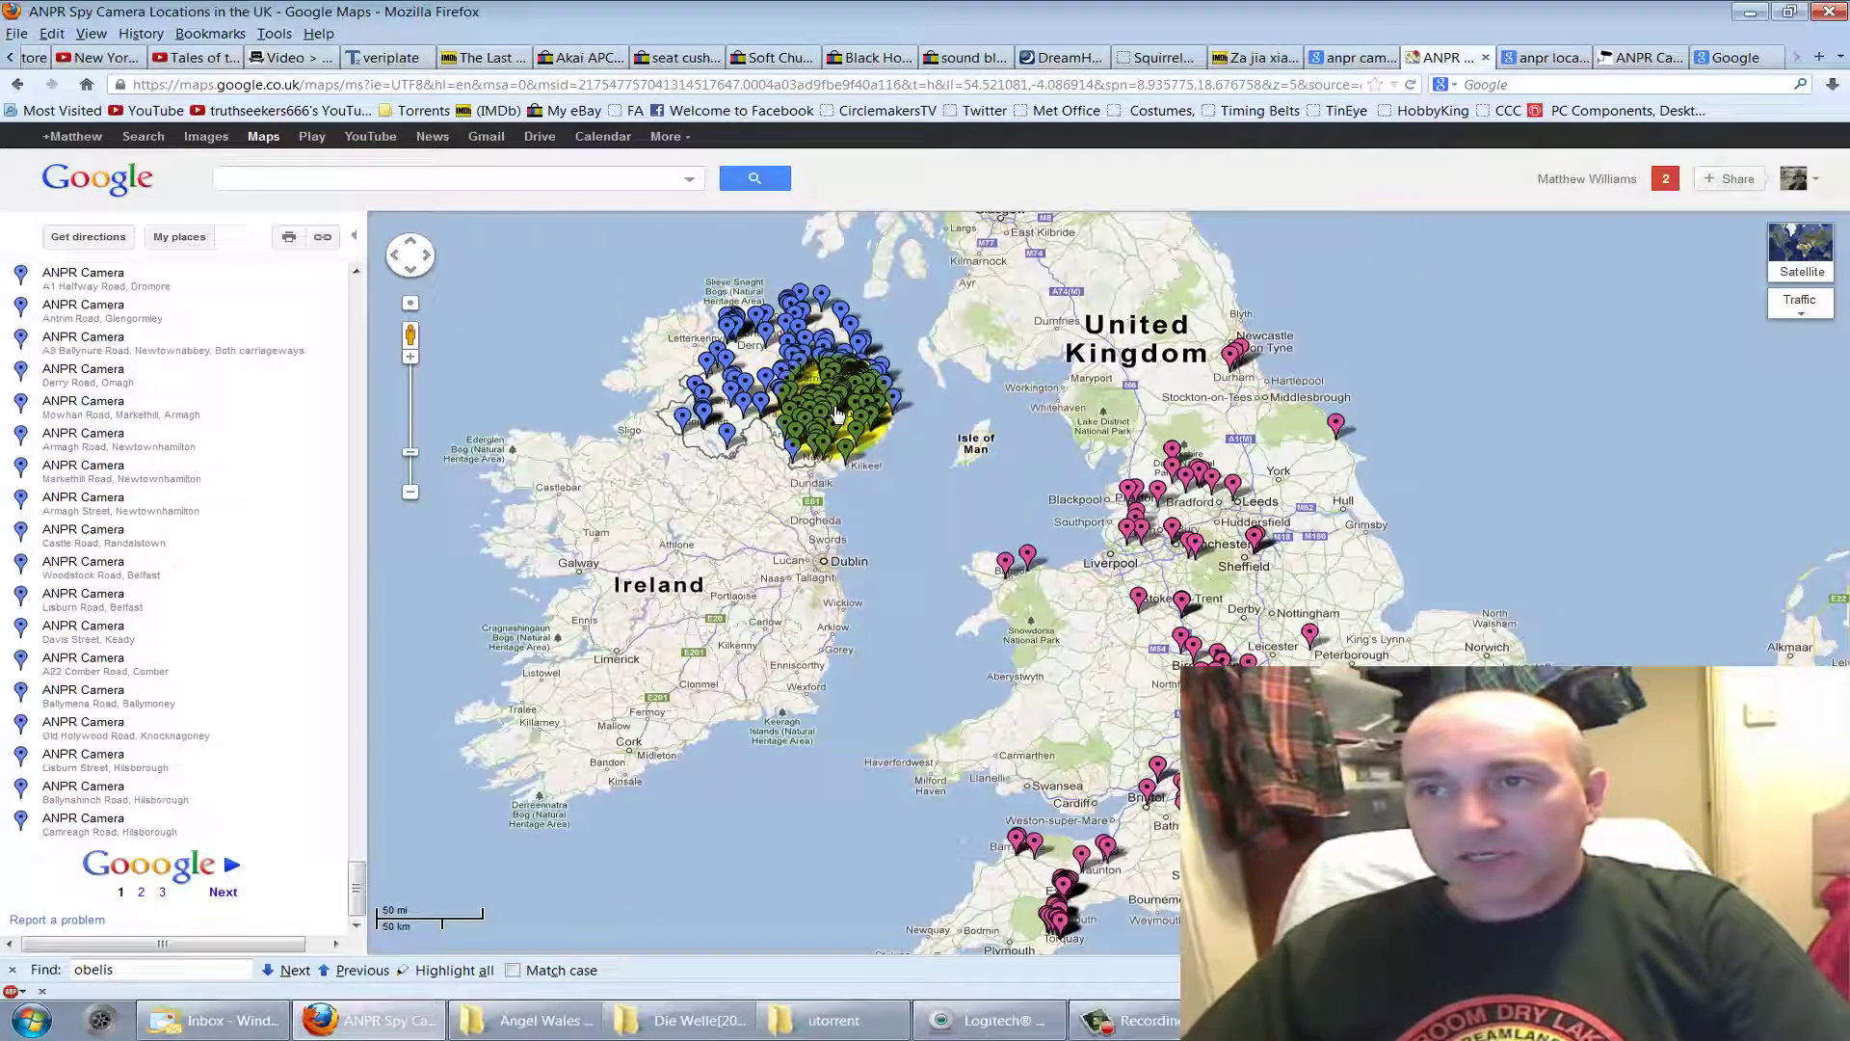
left_click_drag(1046, 592, 987, 492)
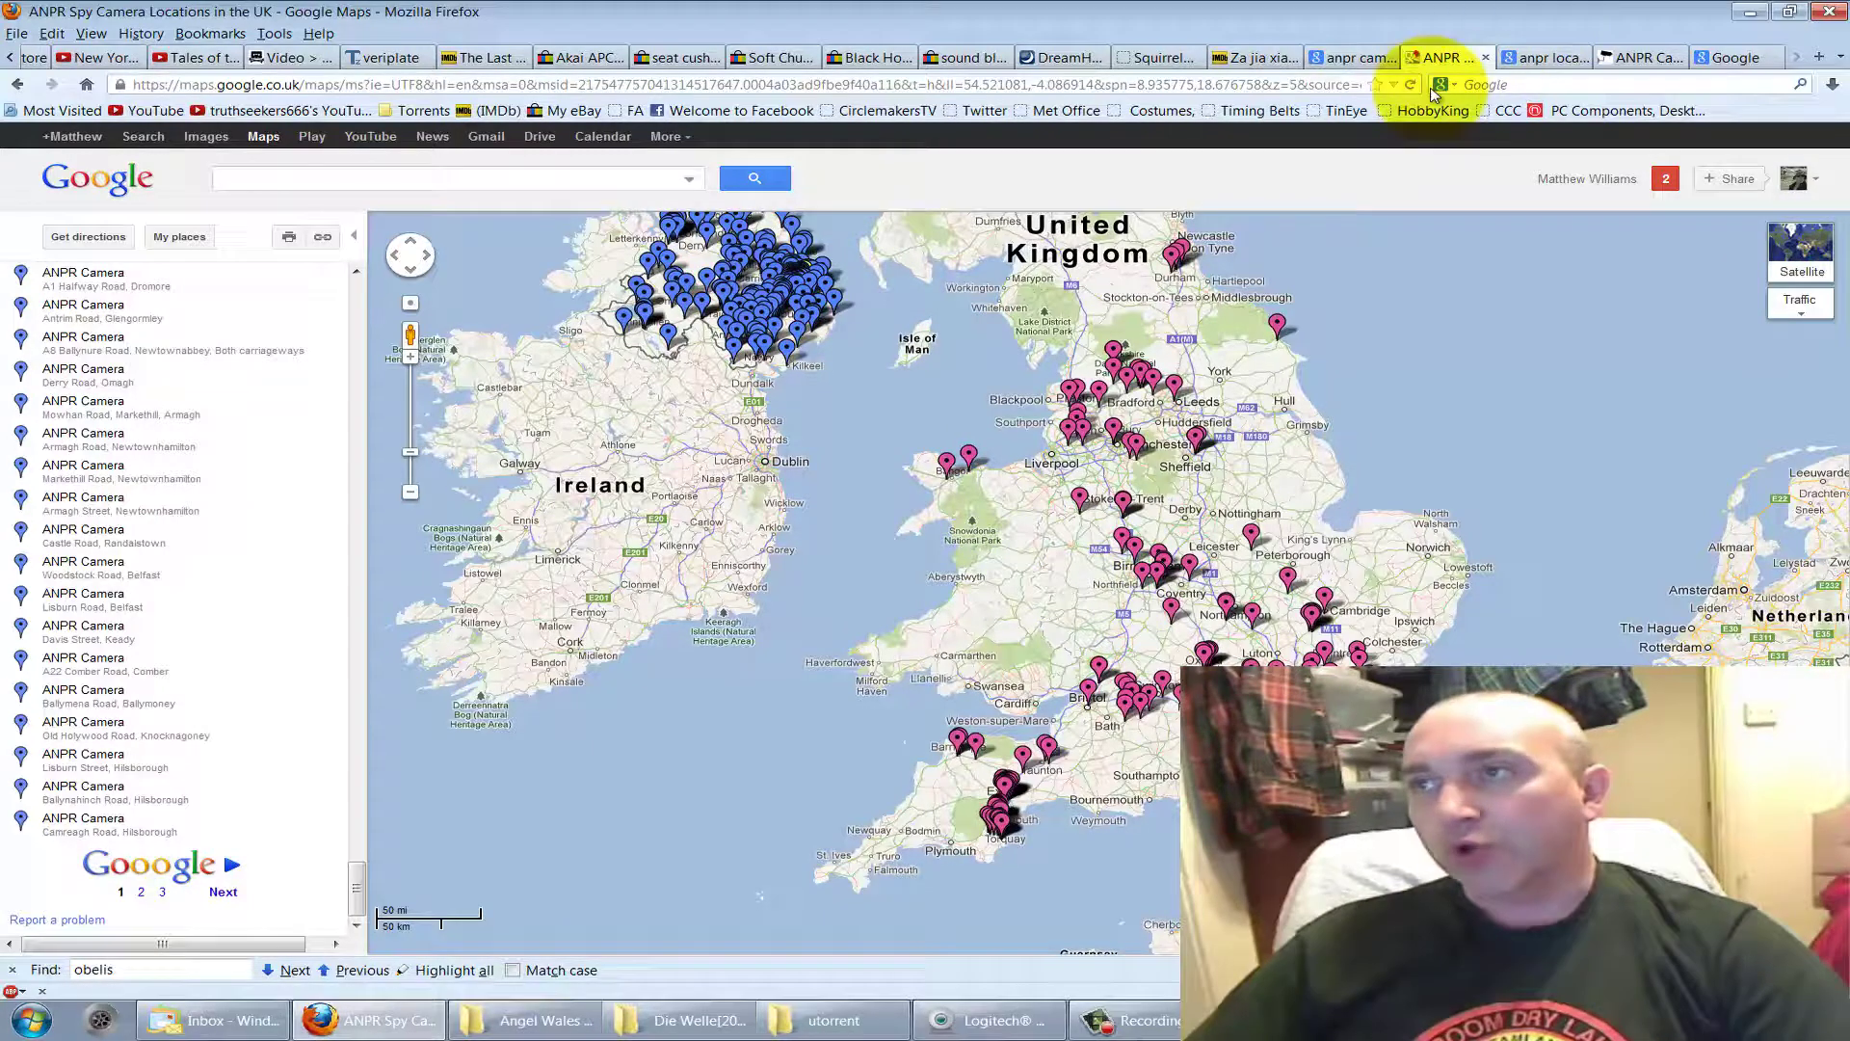
- Return to the ANPR Camera Locations page and follow the link for reporting an unlisted location
left_click(1629, 57)
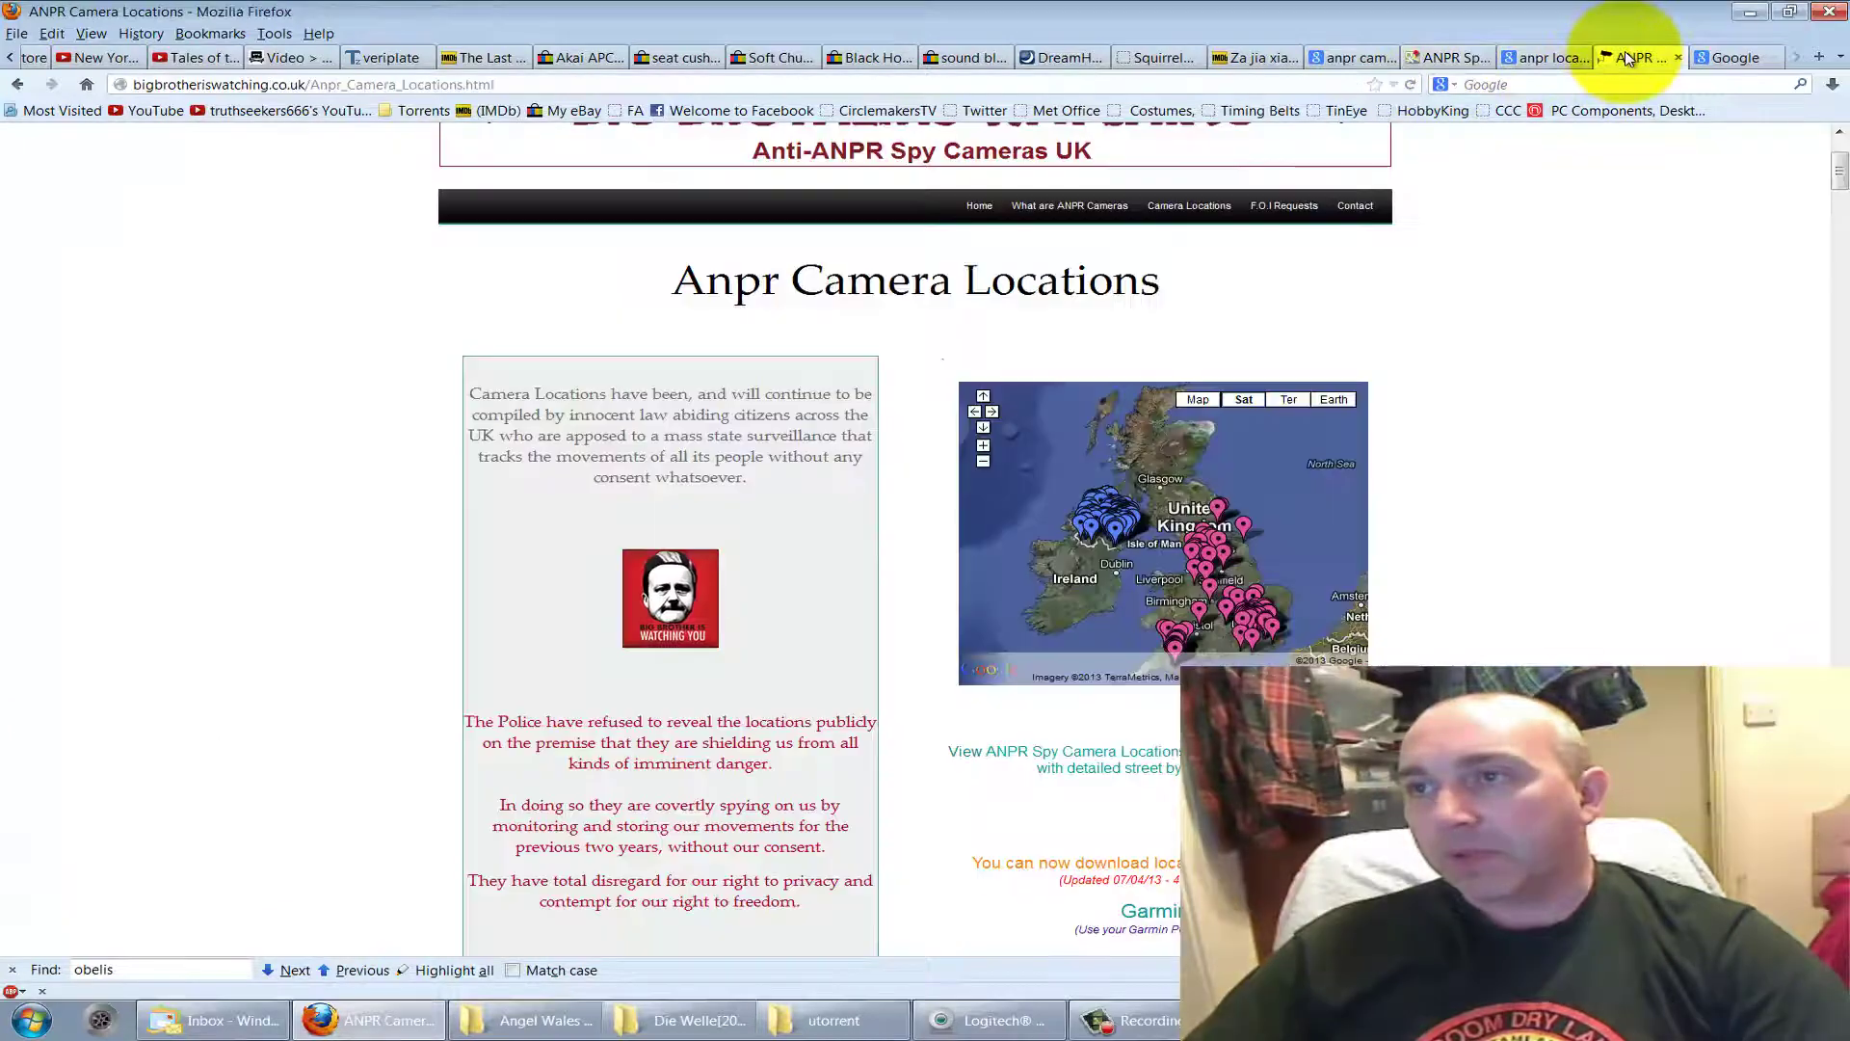
scroll(1096, 330, "down", 2)
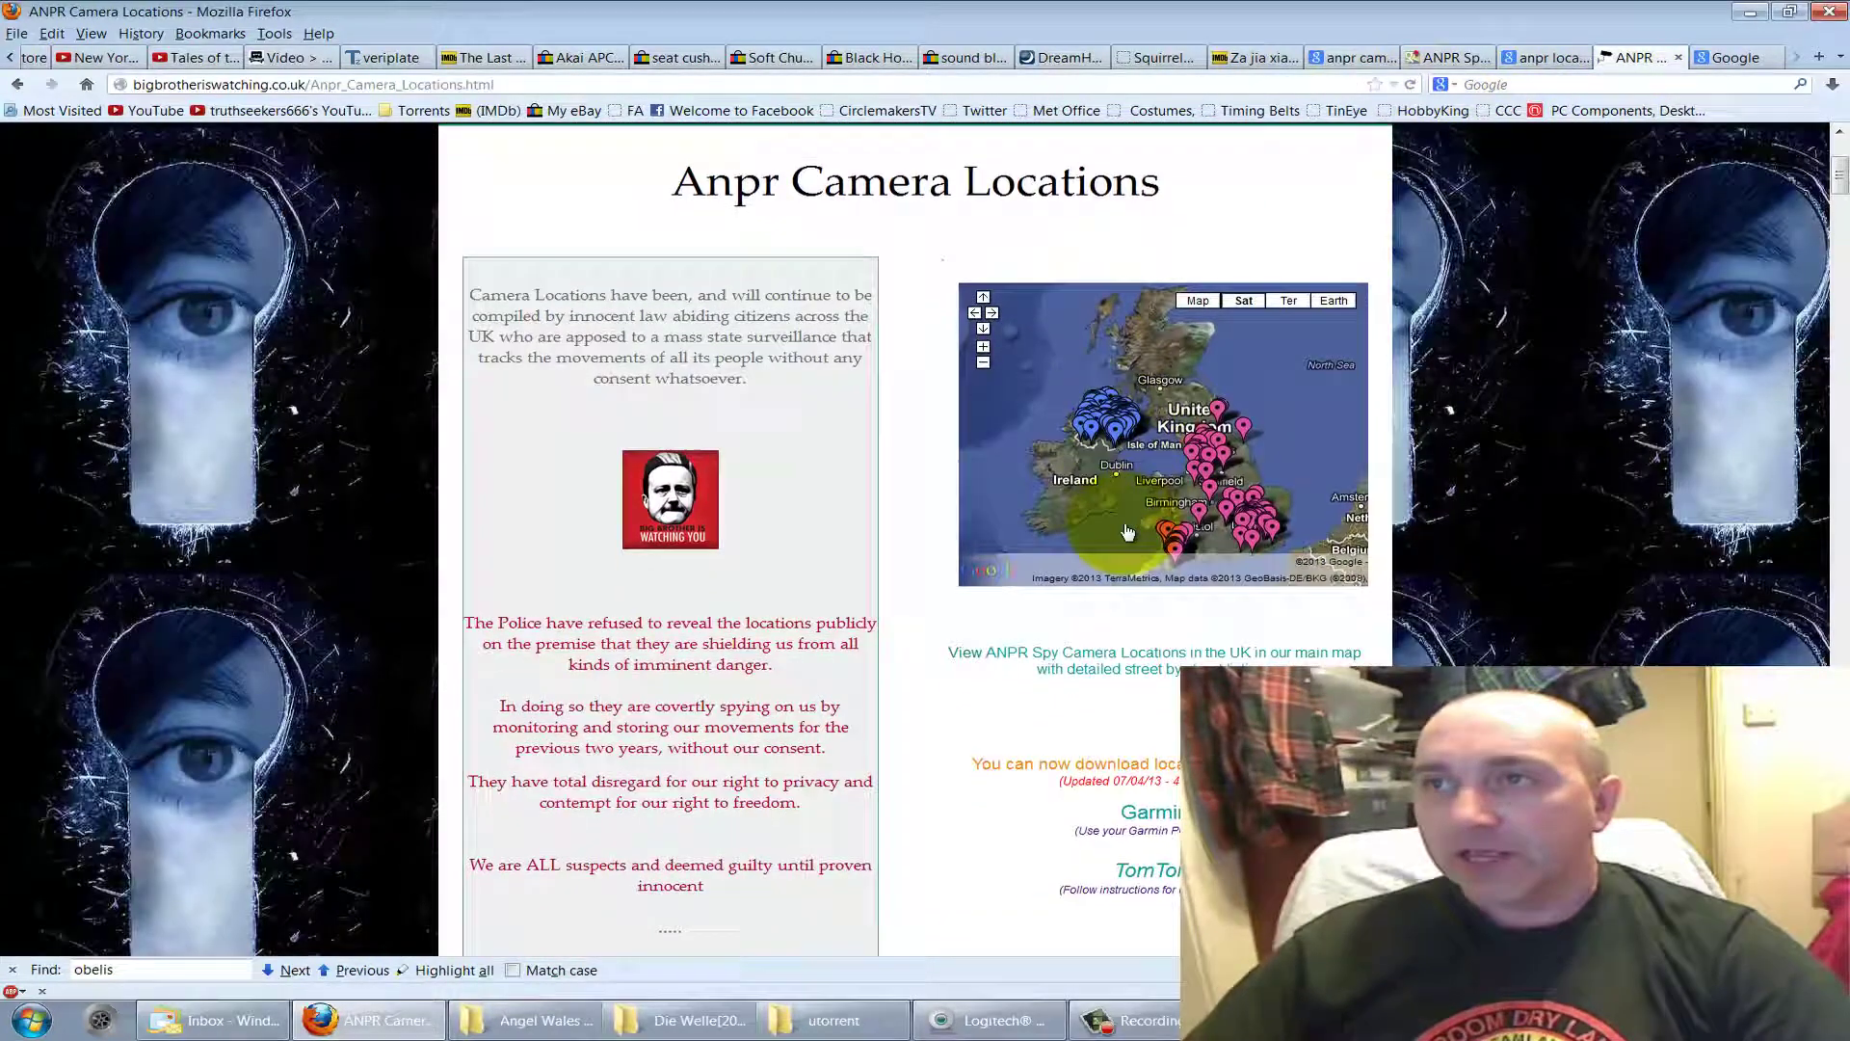
scroll(1095, 330, "up", 4)
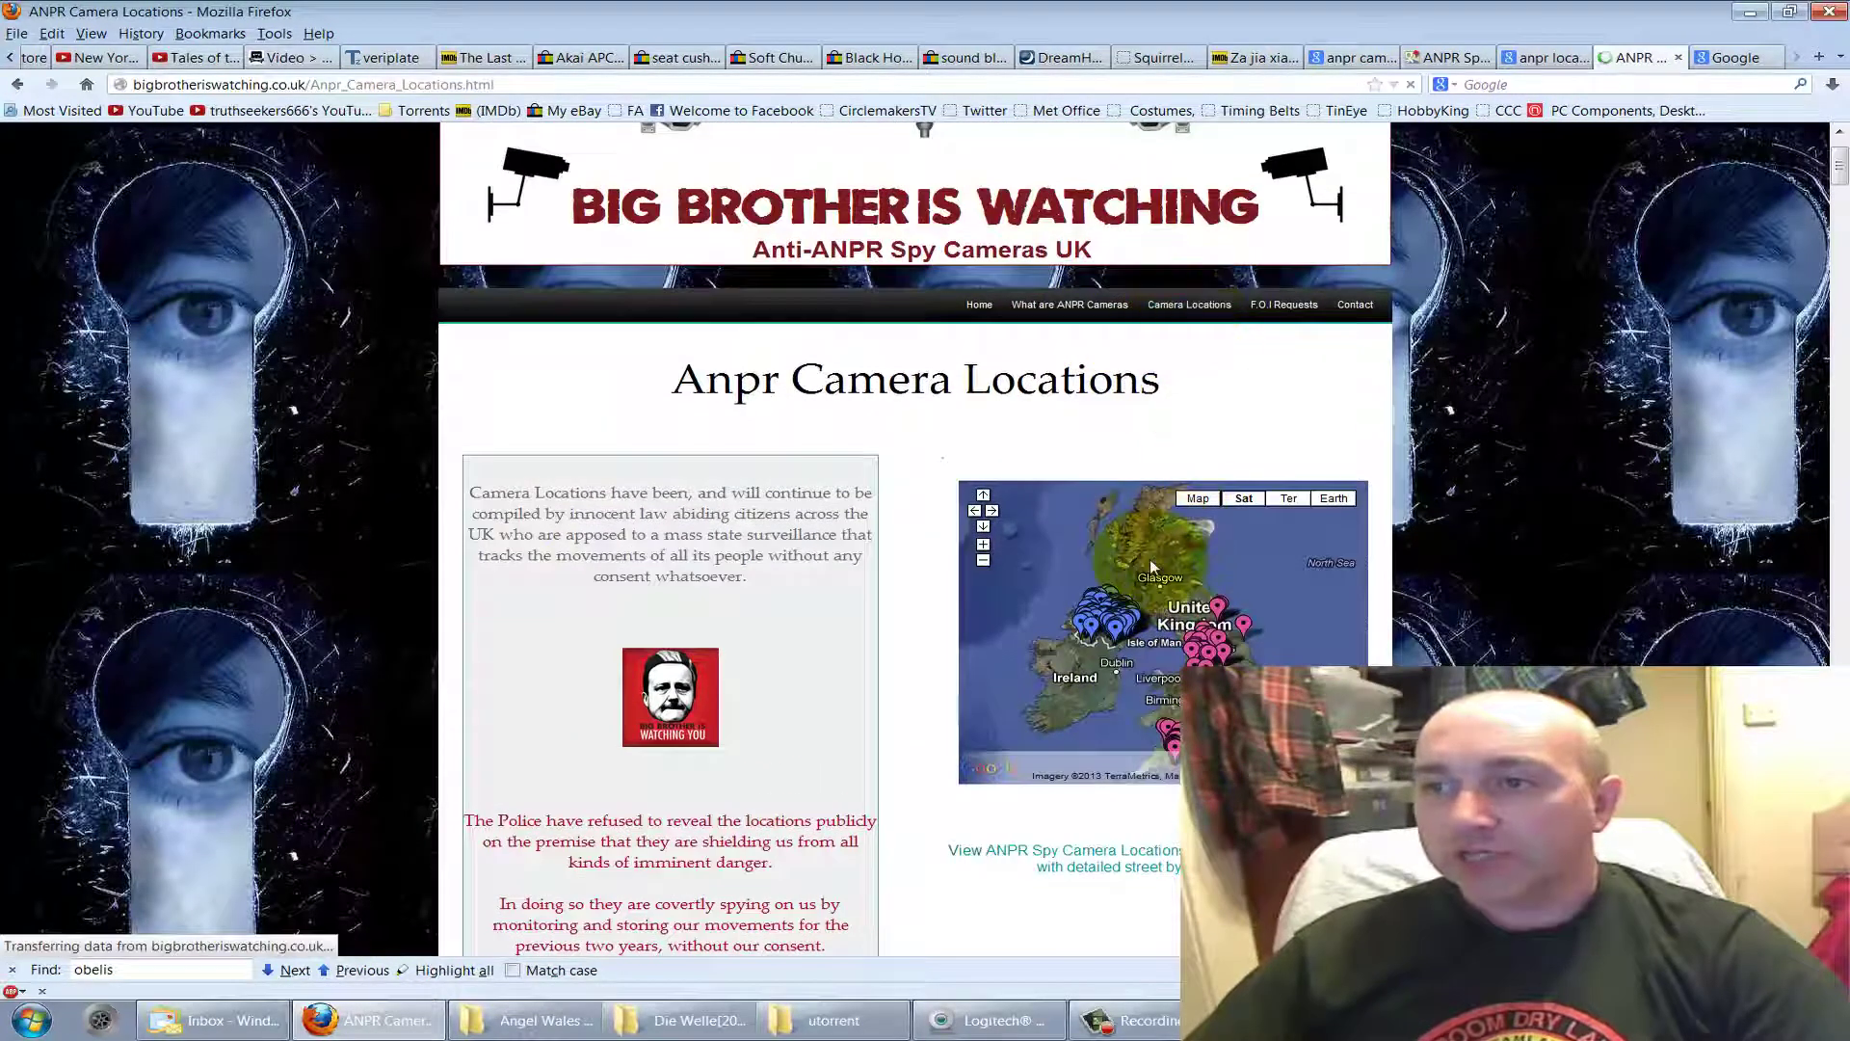
scroll(1152, 567, "down", 3)
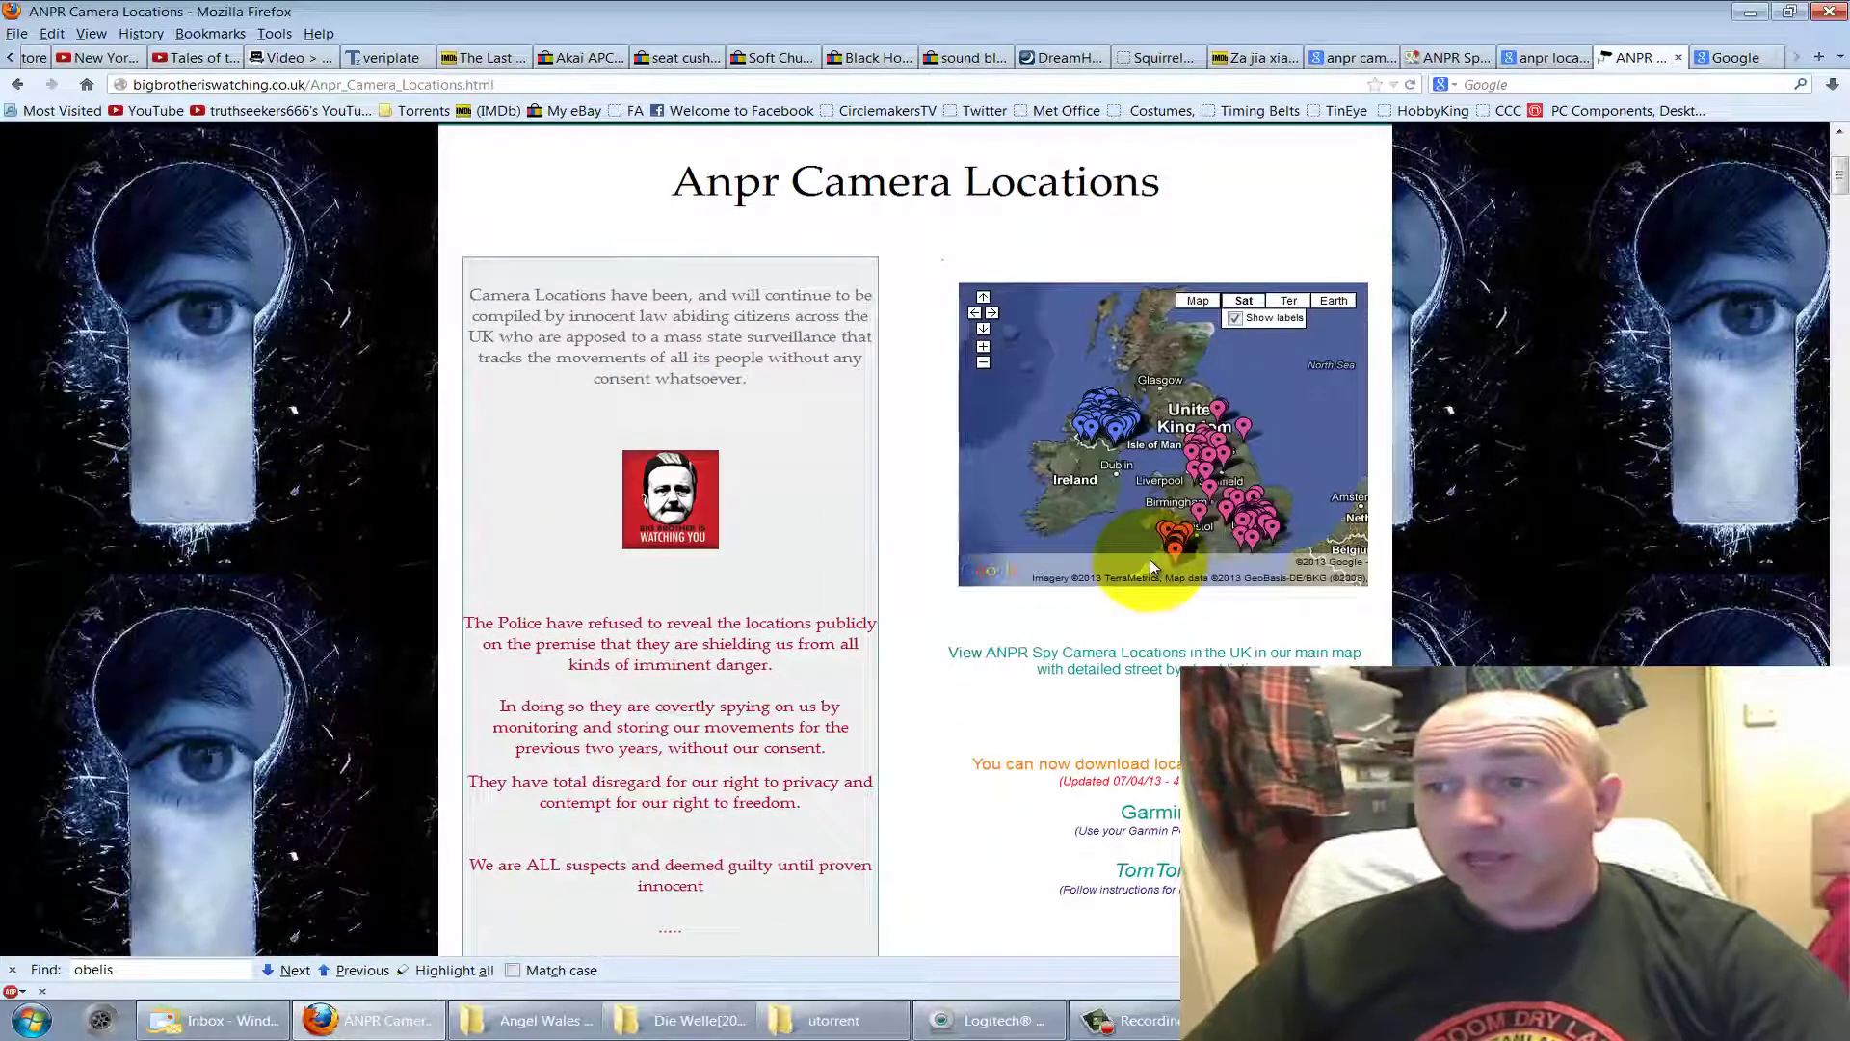
scroll(1150, 561, "down", 4)
scroll(1152, 562, "down", 2)
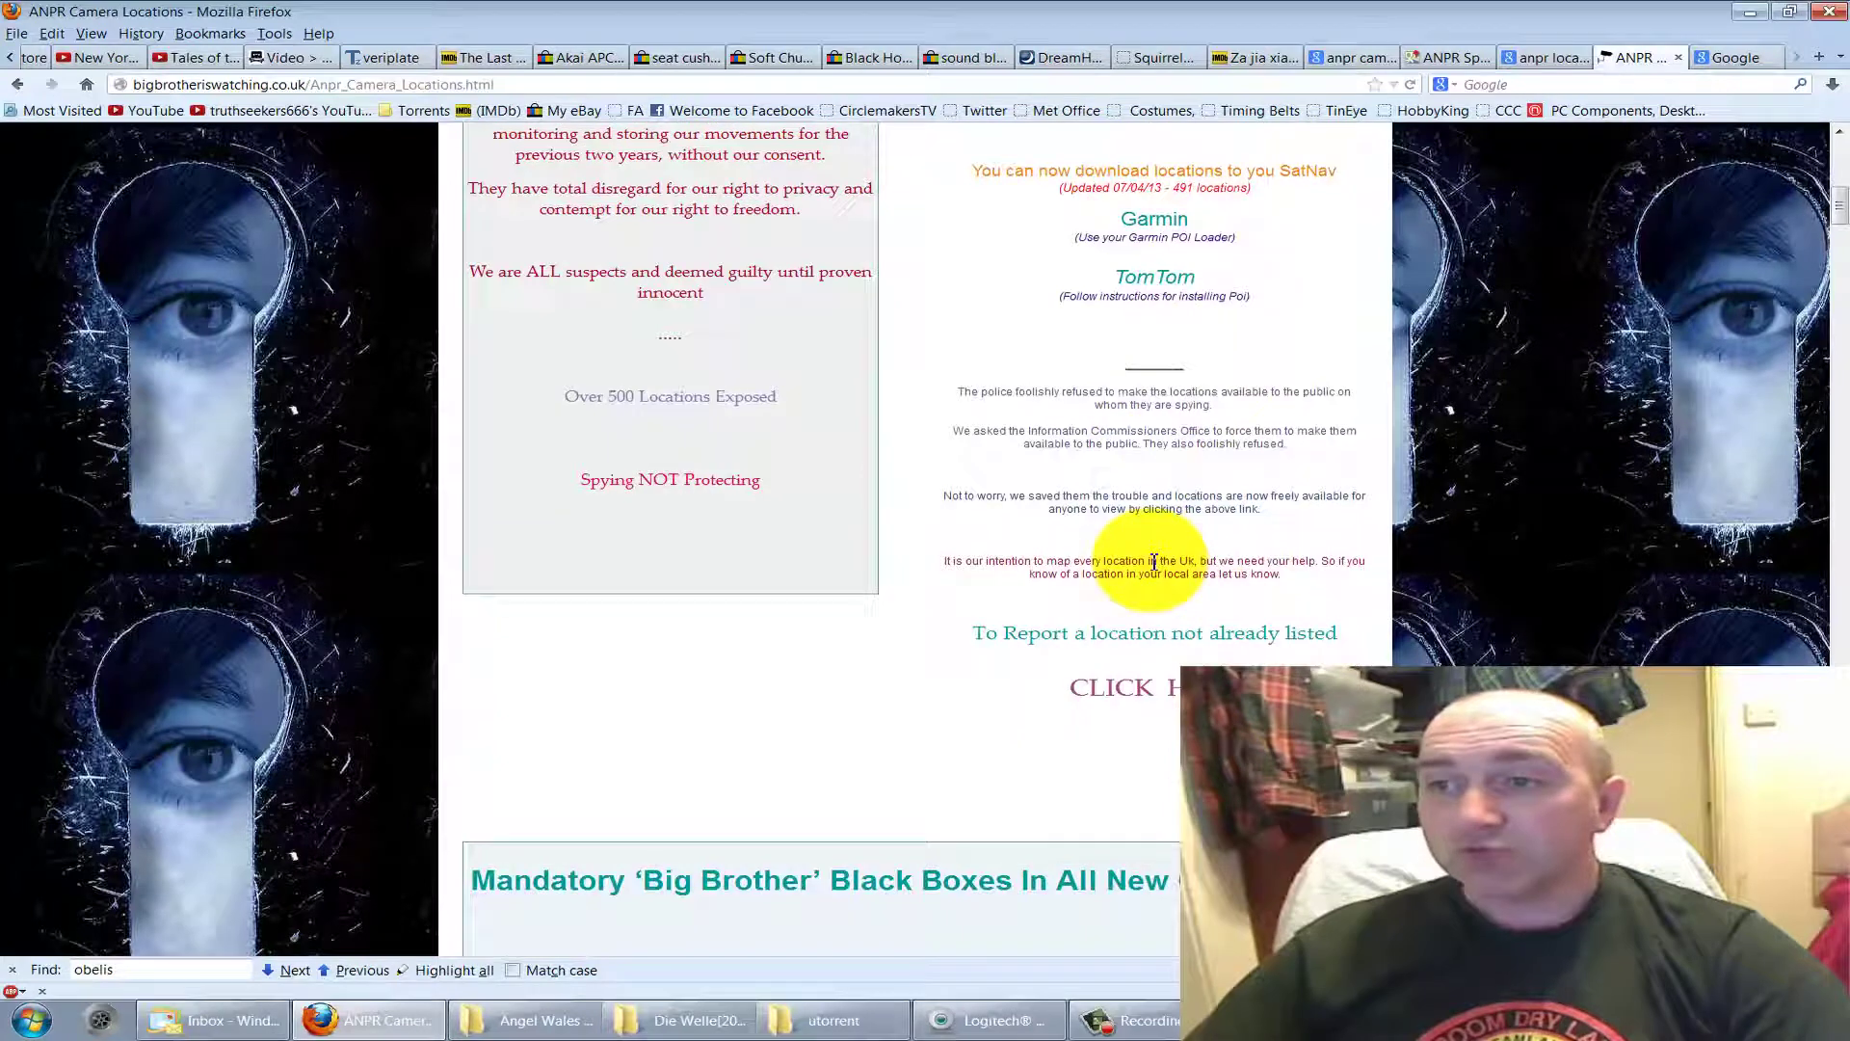
left_click(1191, 641)
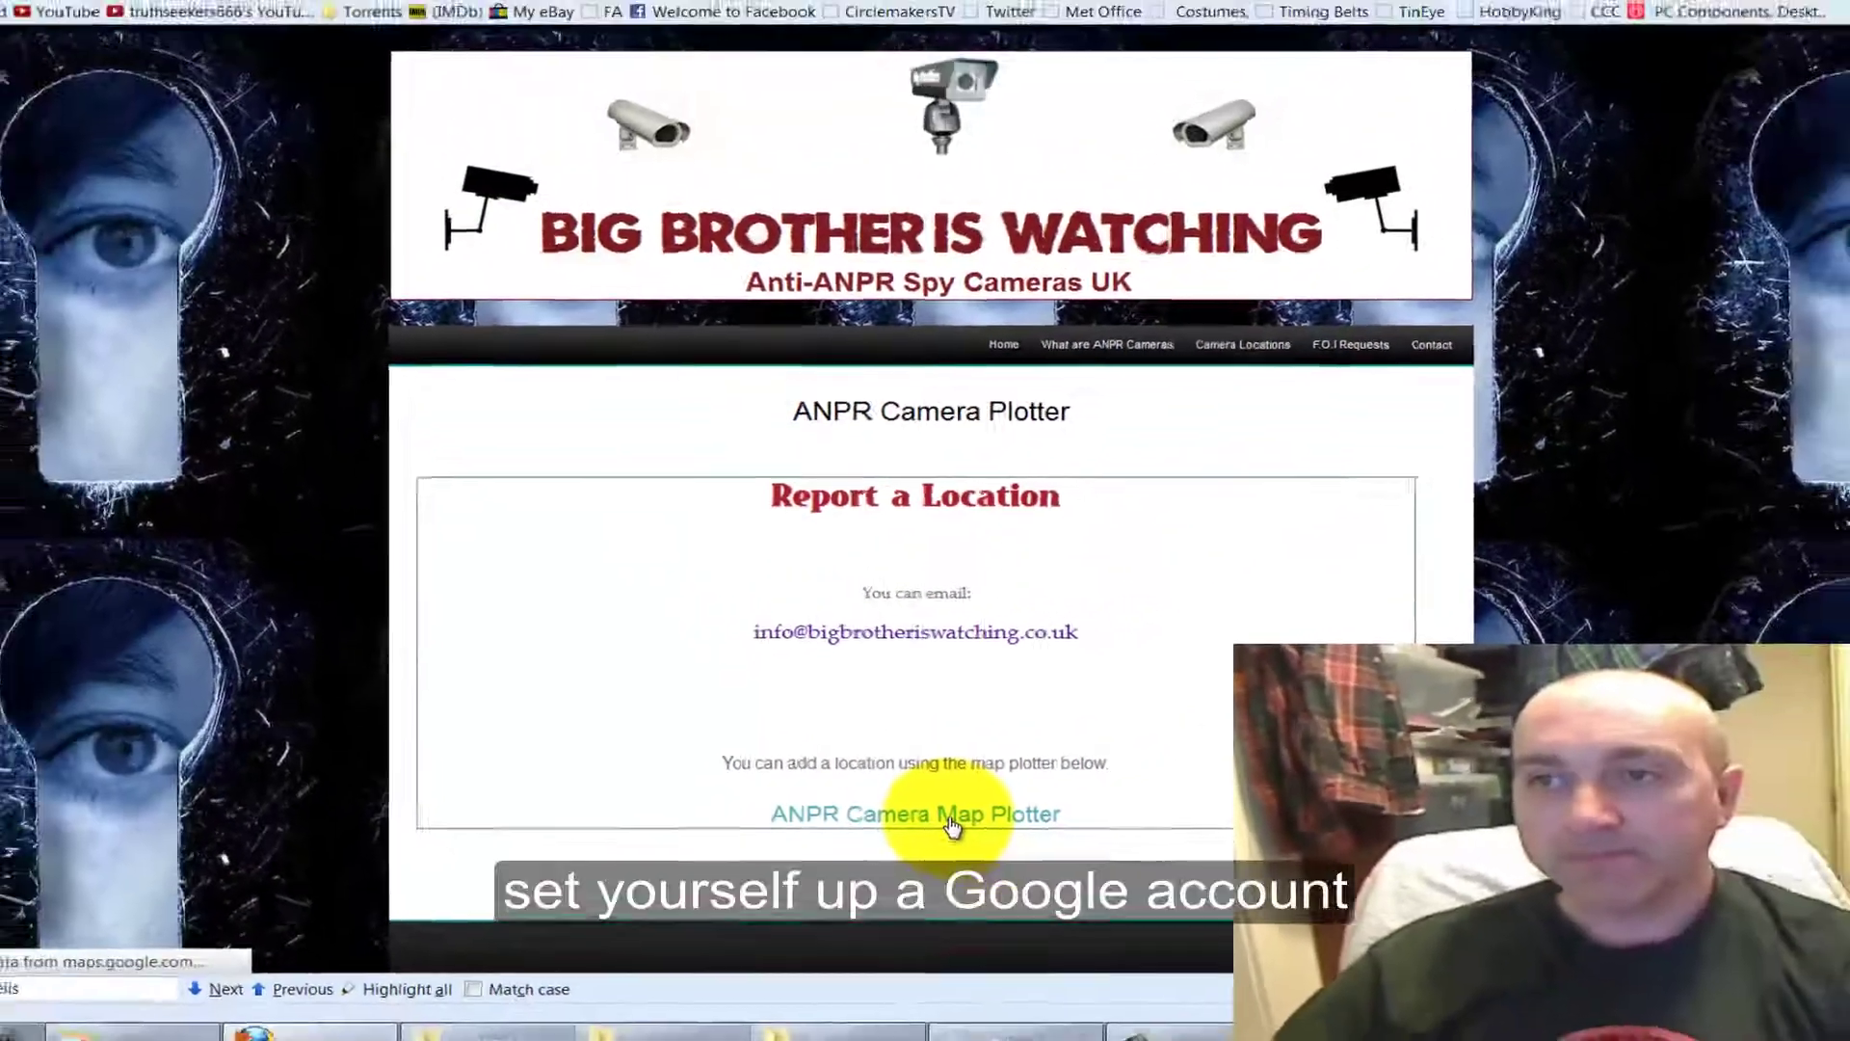
- Open the ANPR Camera Map Plotter, browse its placemark list, and edit the ANPR Locations map
left_click(1036, 829)
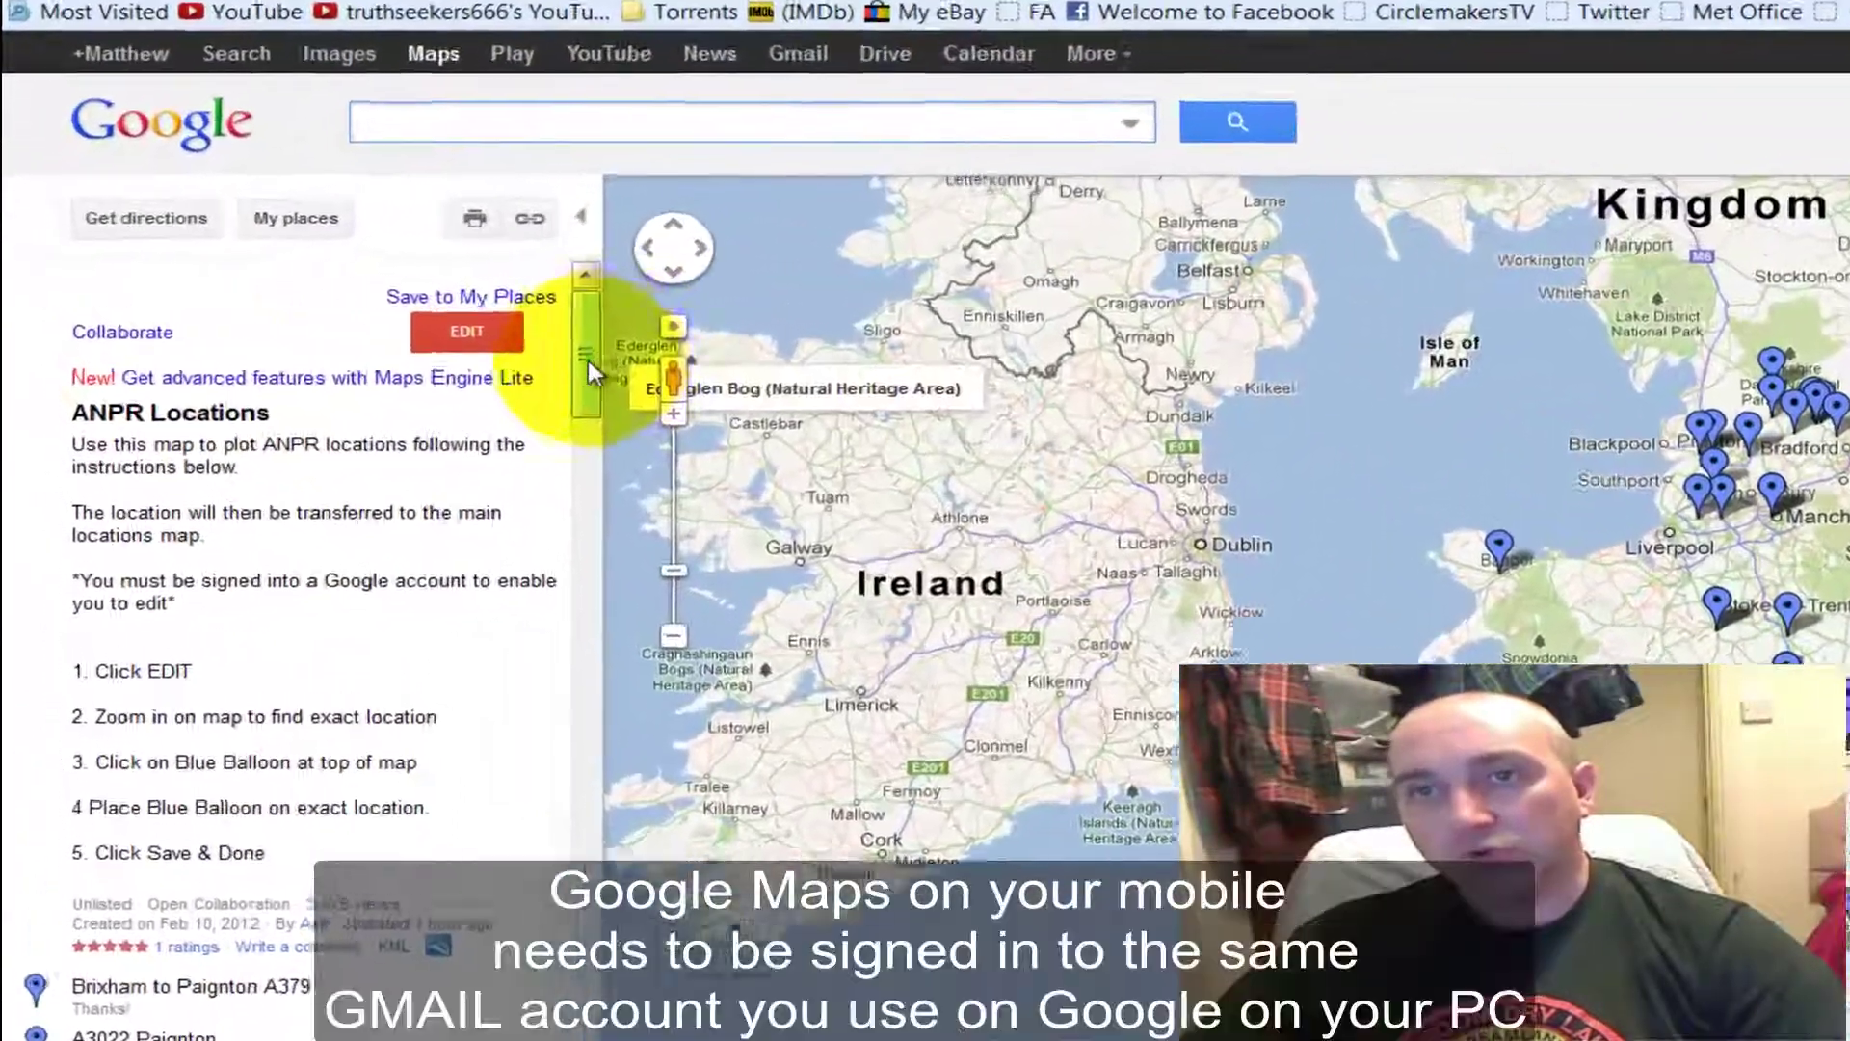
left_click_drag(357, 331, 356, 556)
left_click_drag(671, 808, 674, 925)
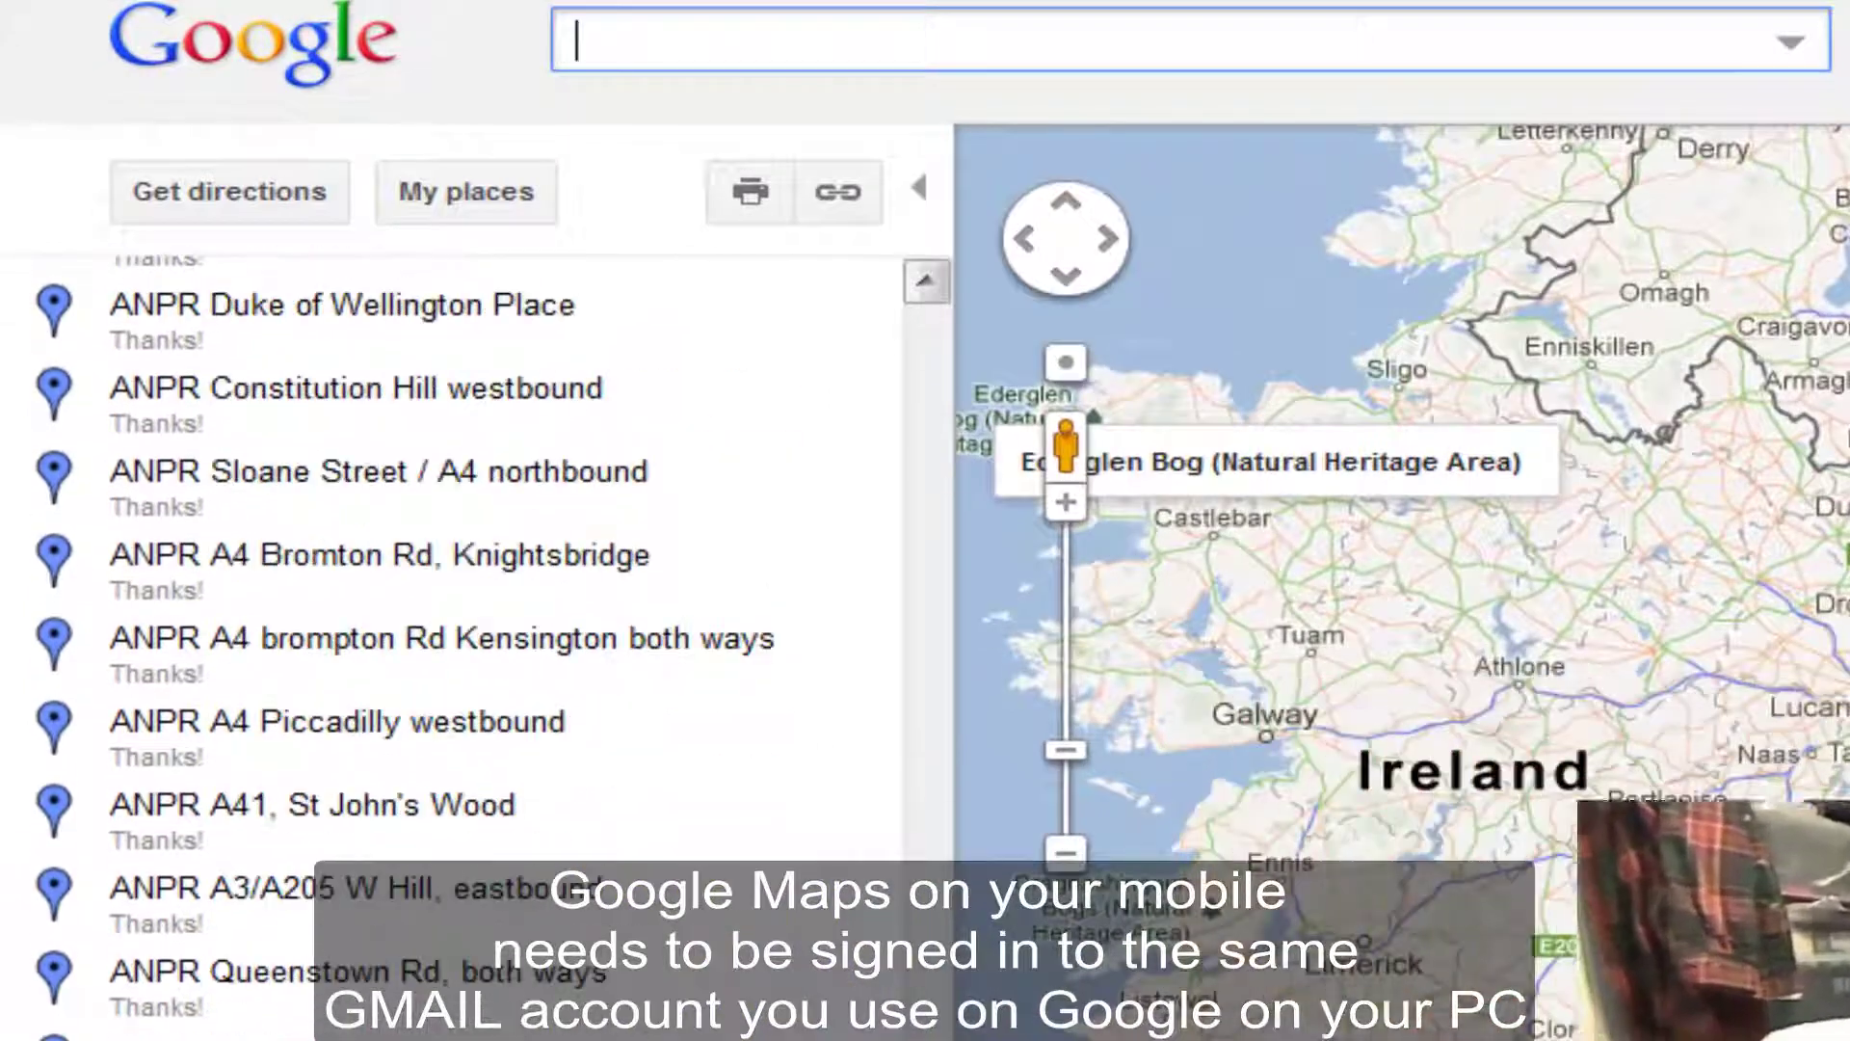
left_click_drag(923, 954, 918, 377)
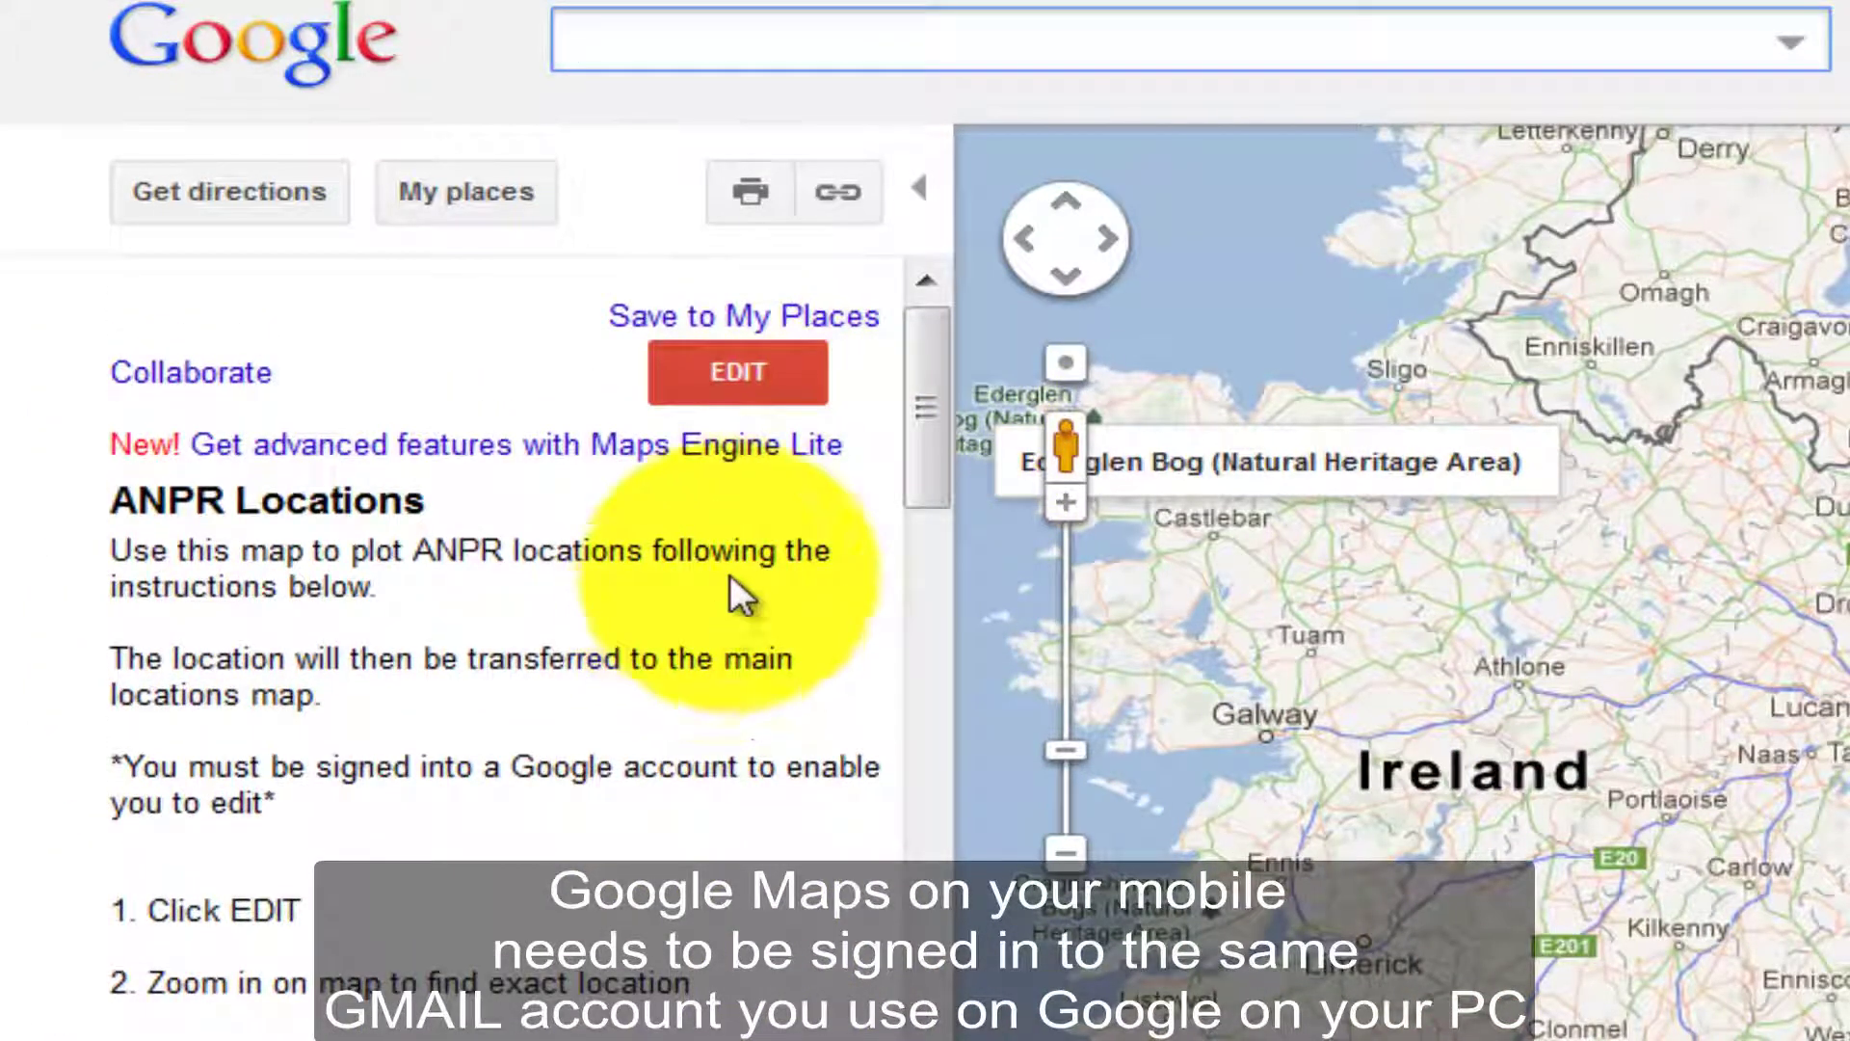
left_click(771, 376)
left_click(694, 386)
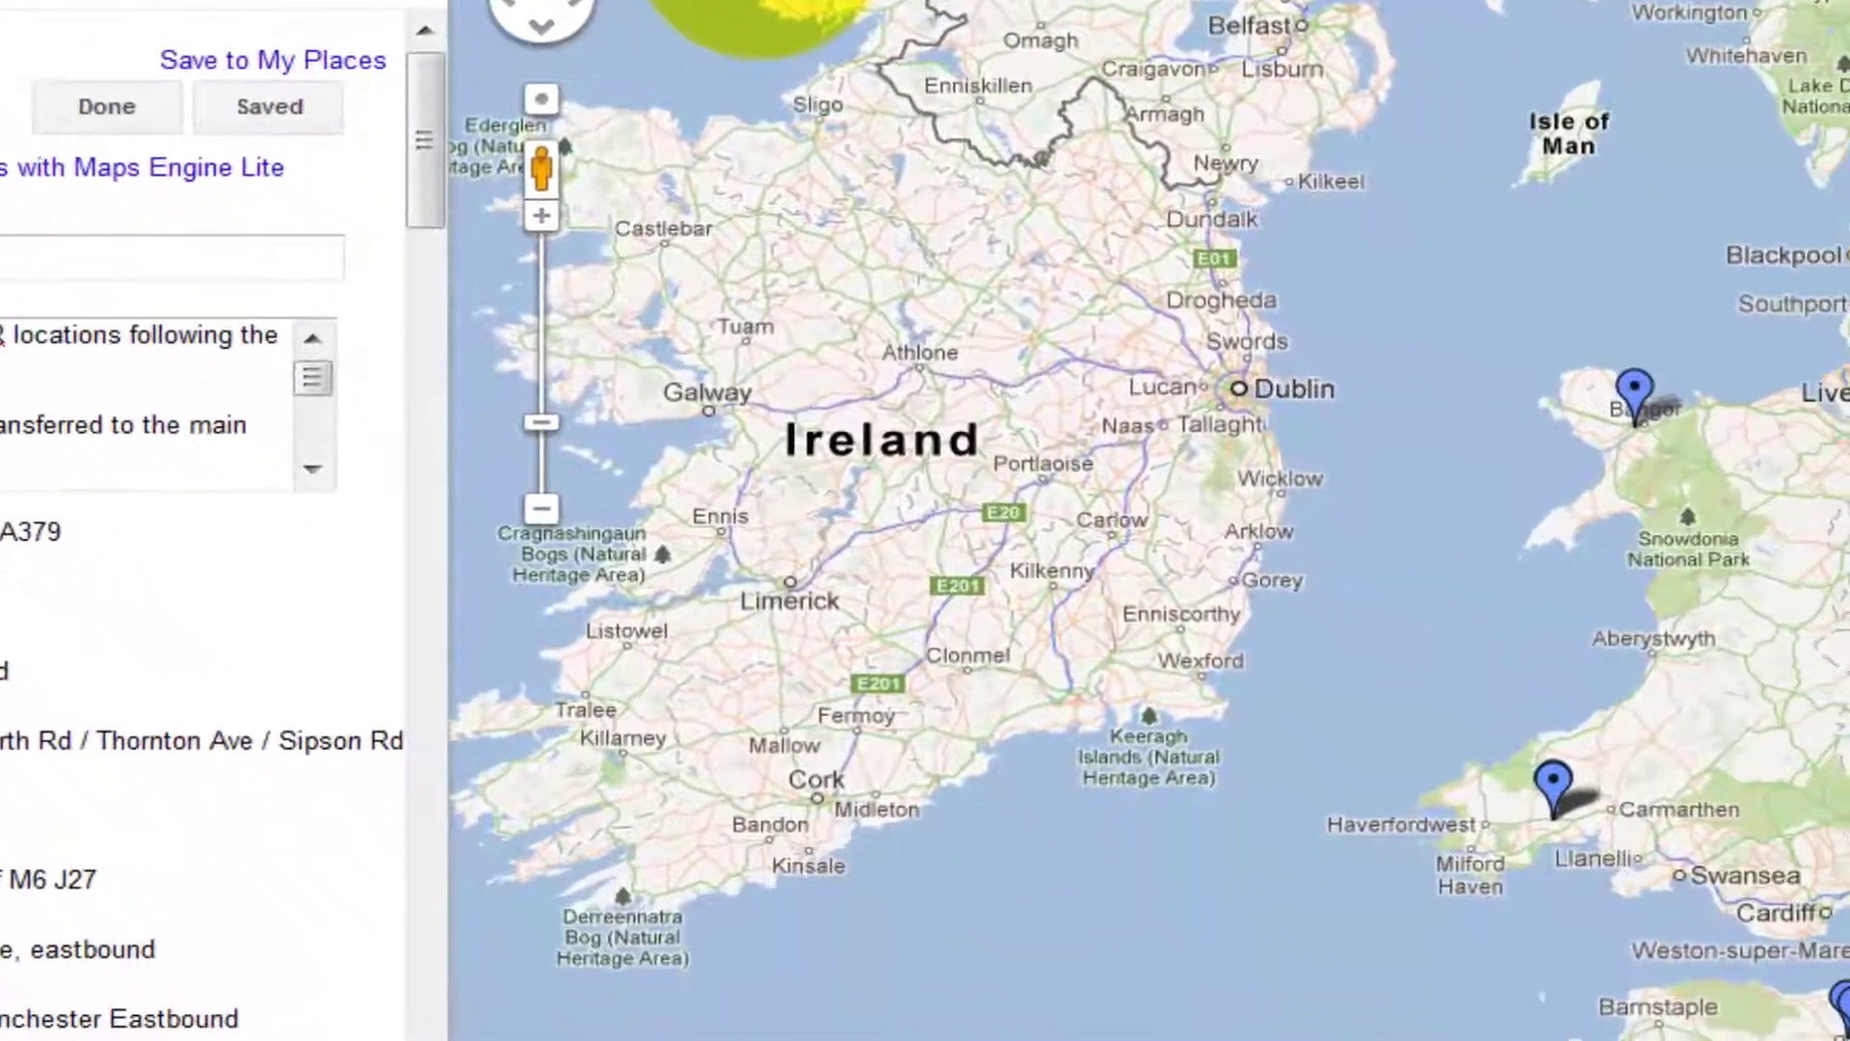
left_click(762, 3)
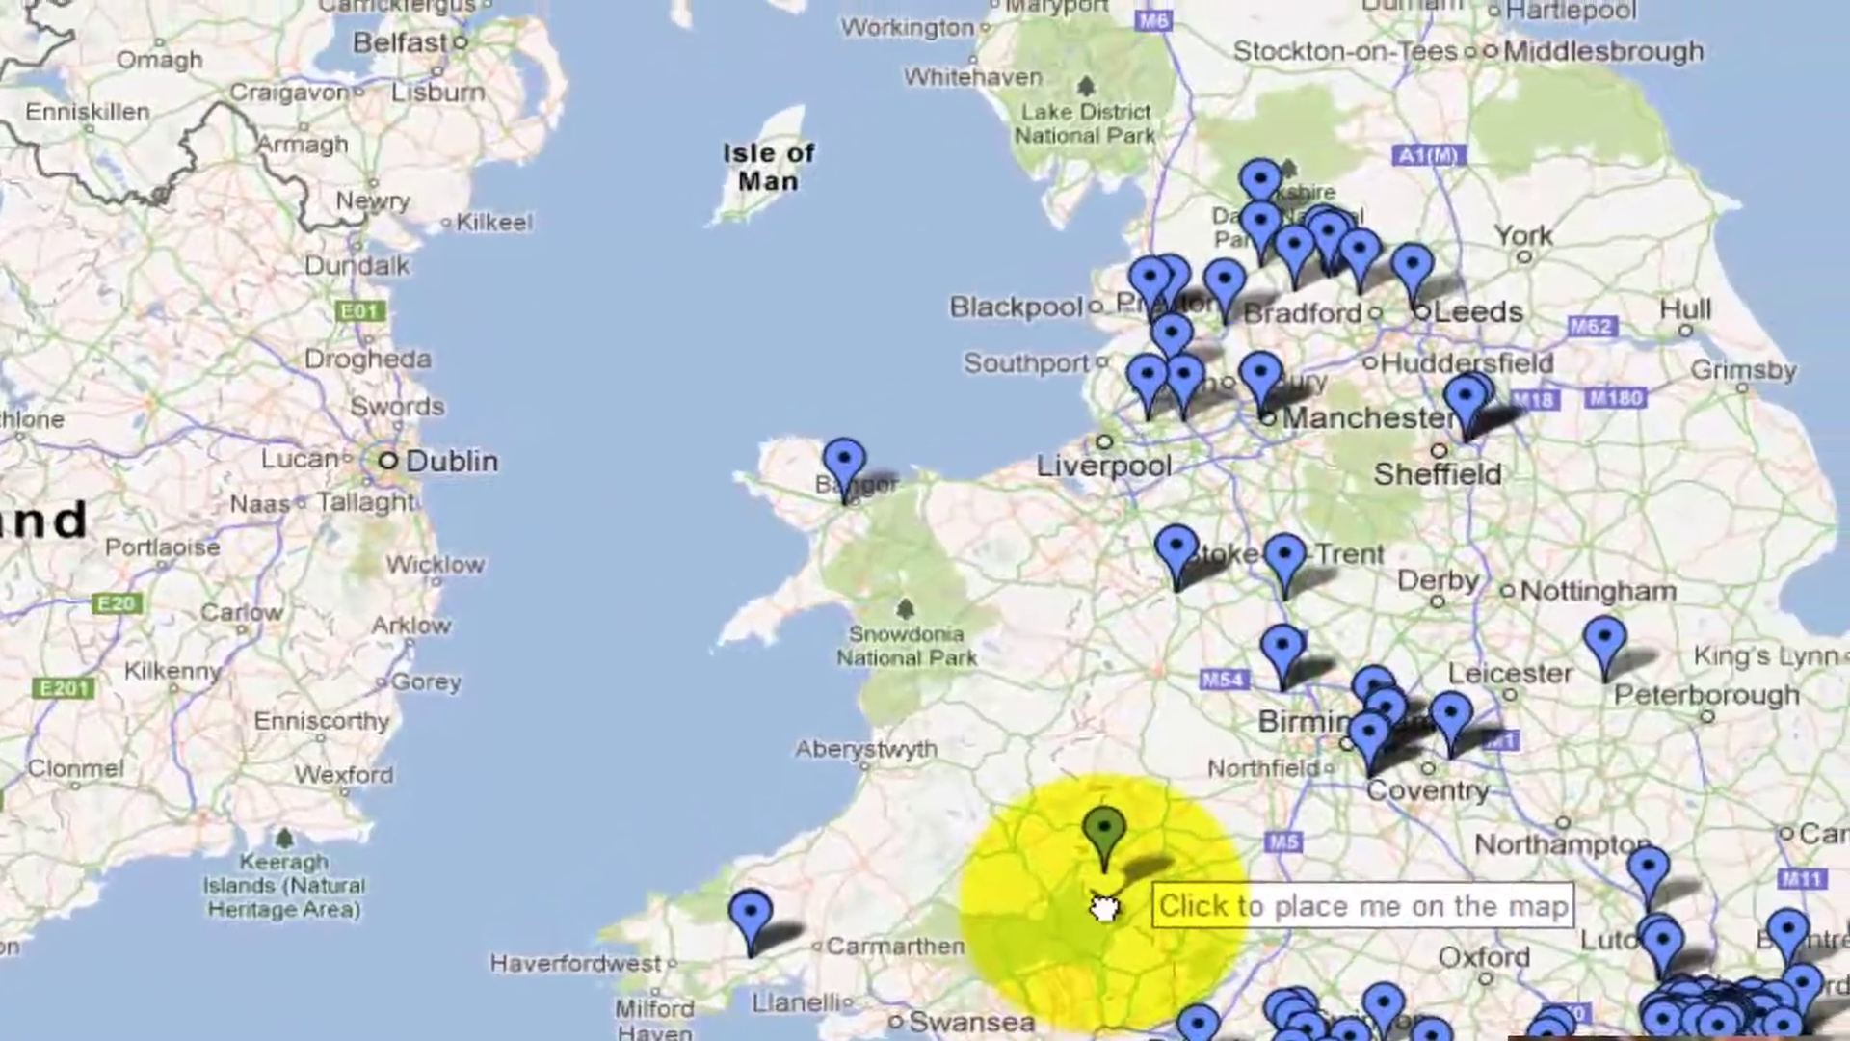
left_click(1219, 846)
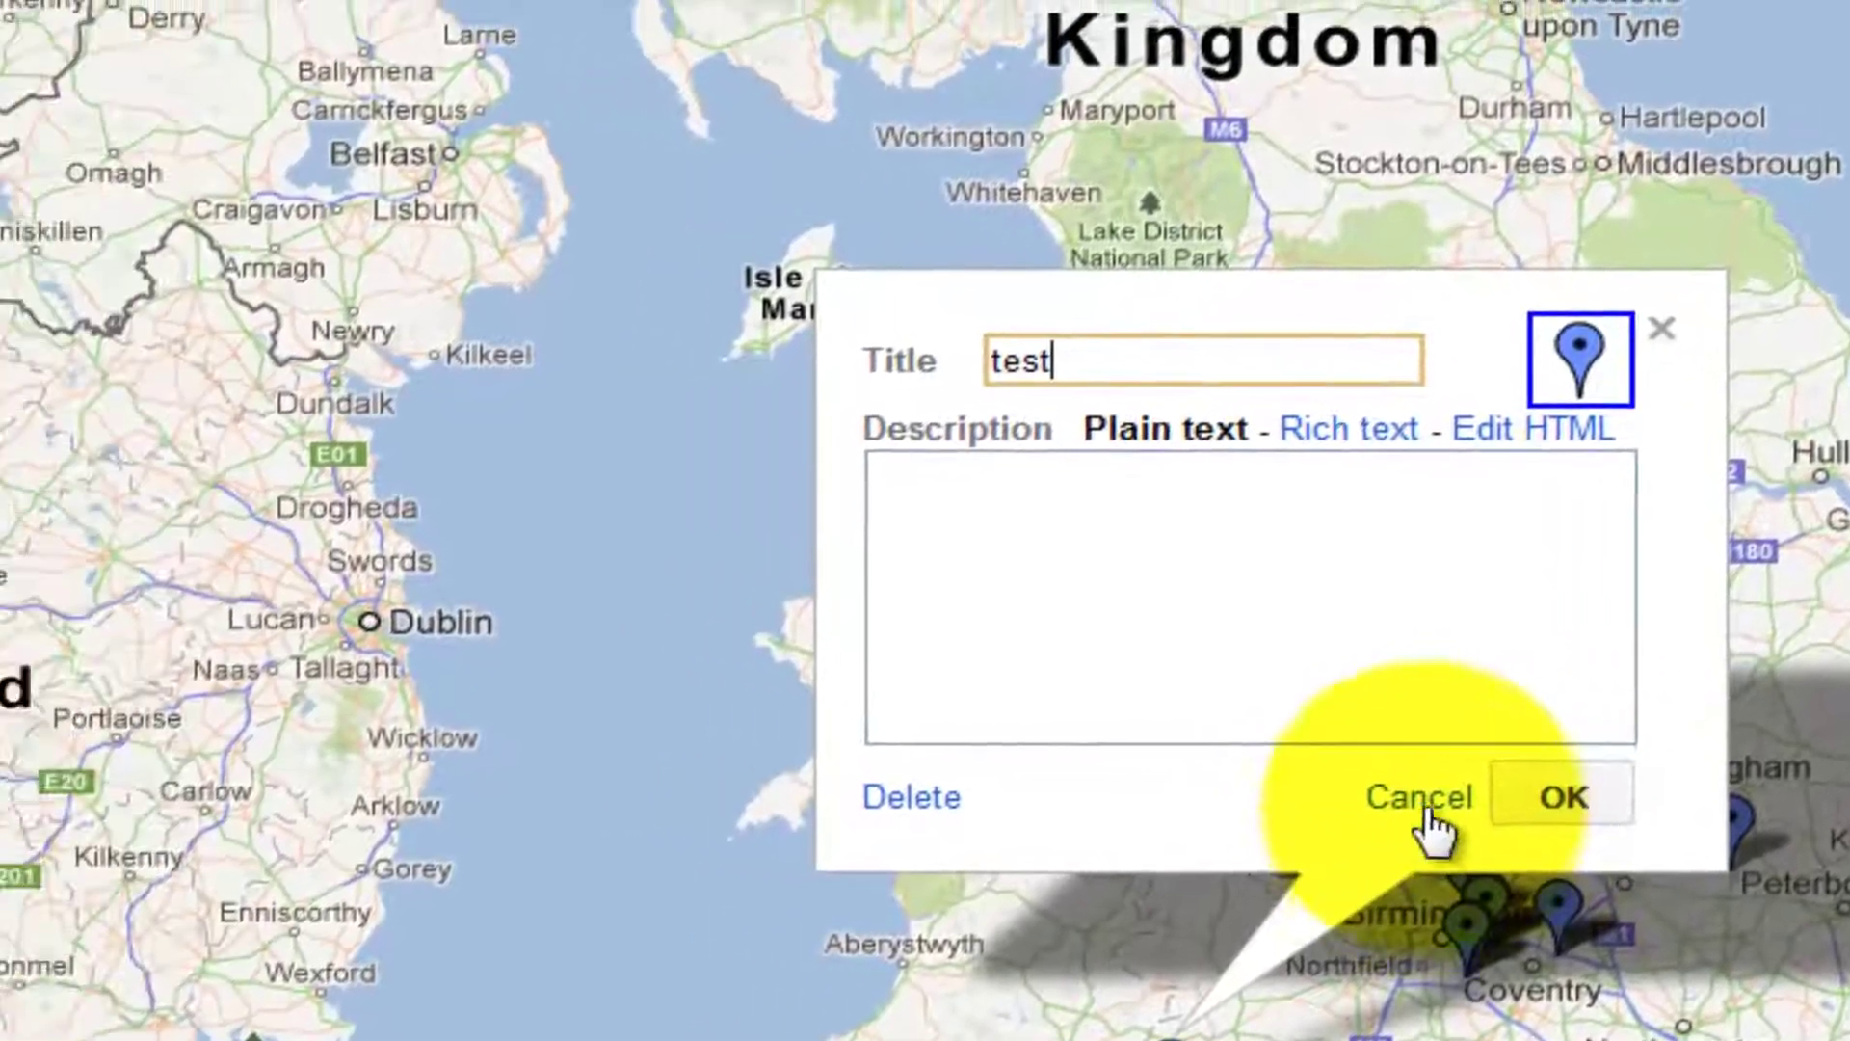
left_click(1068, 751)
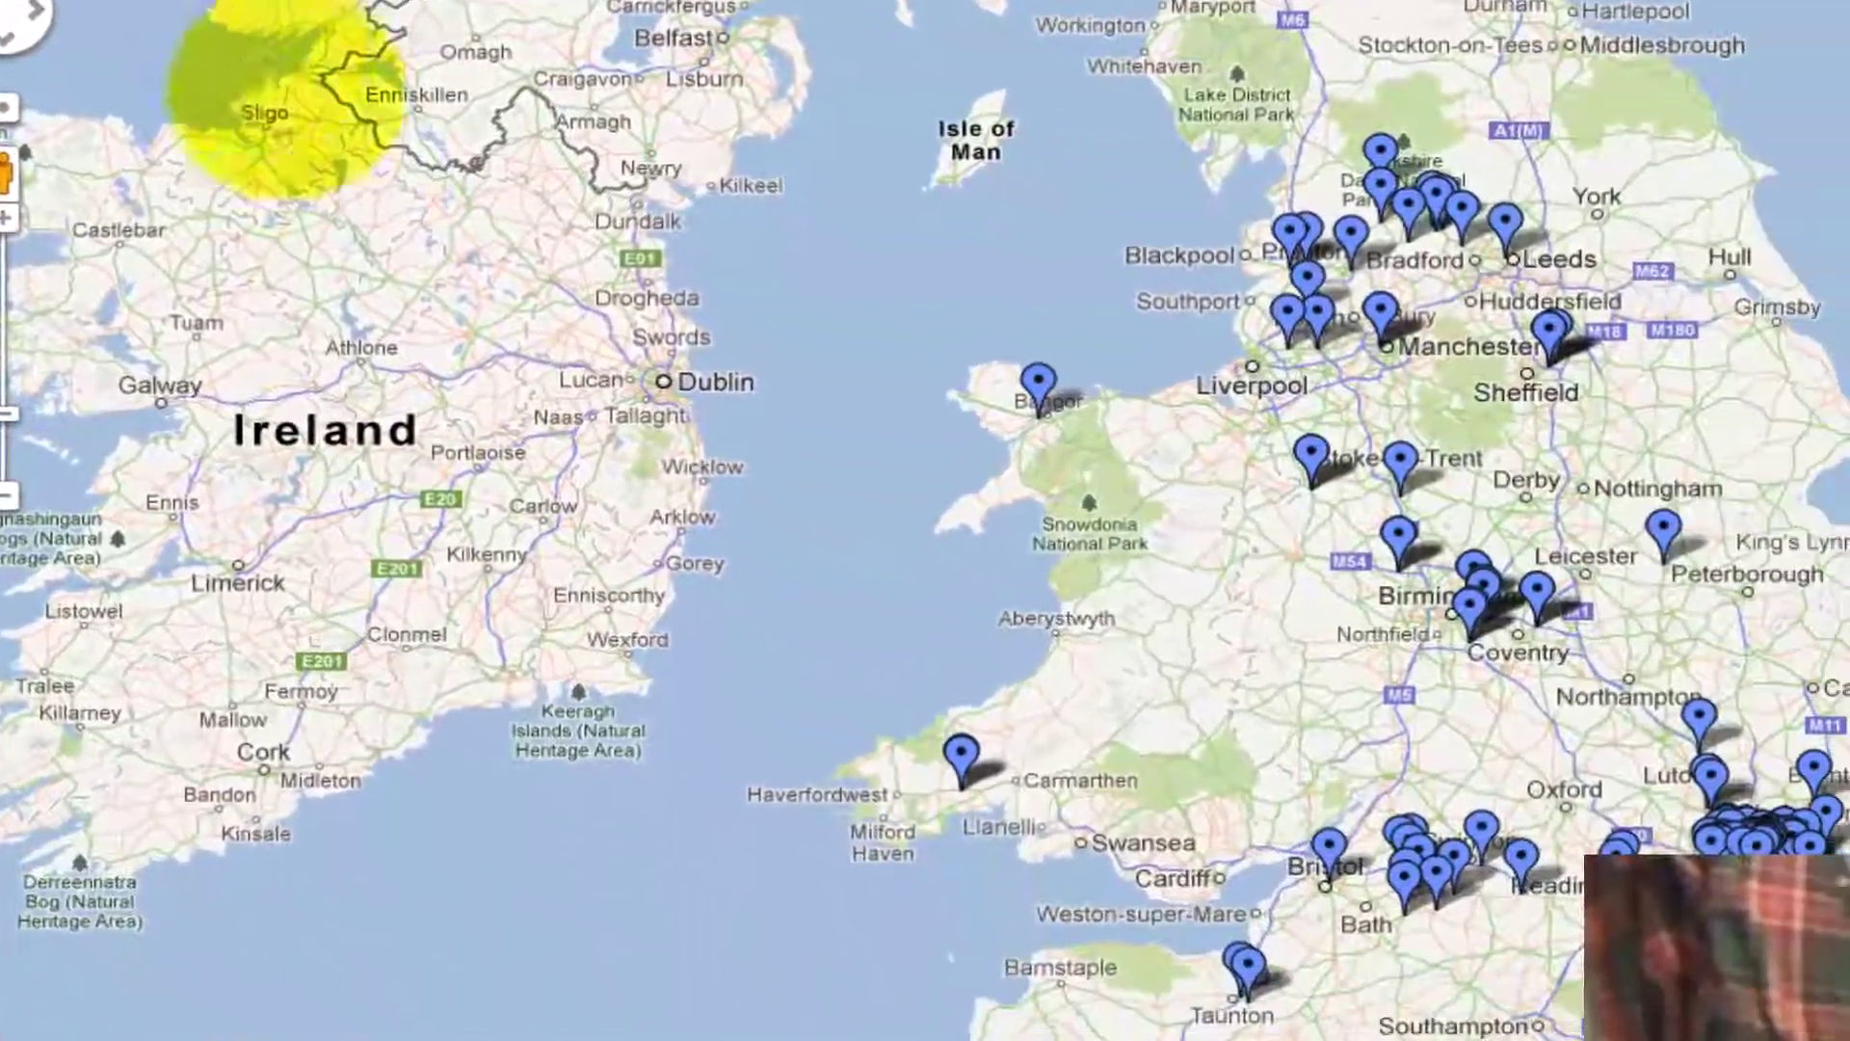
left_click(1477, 720)
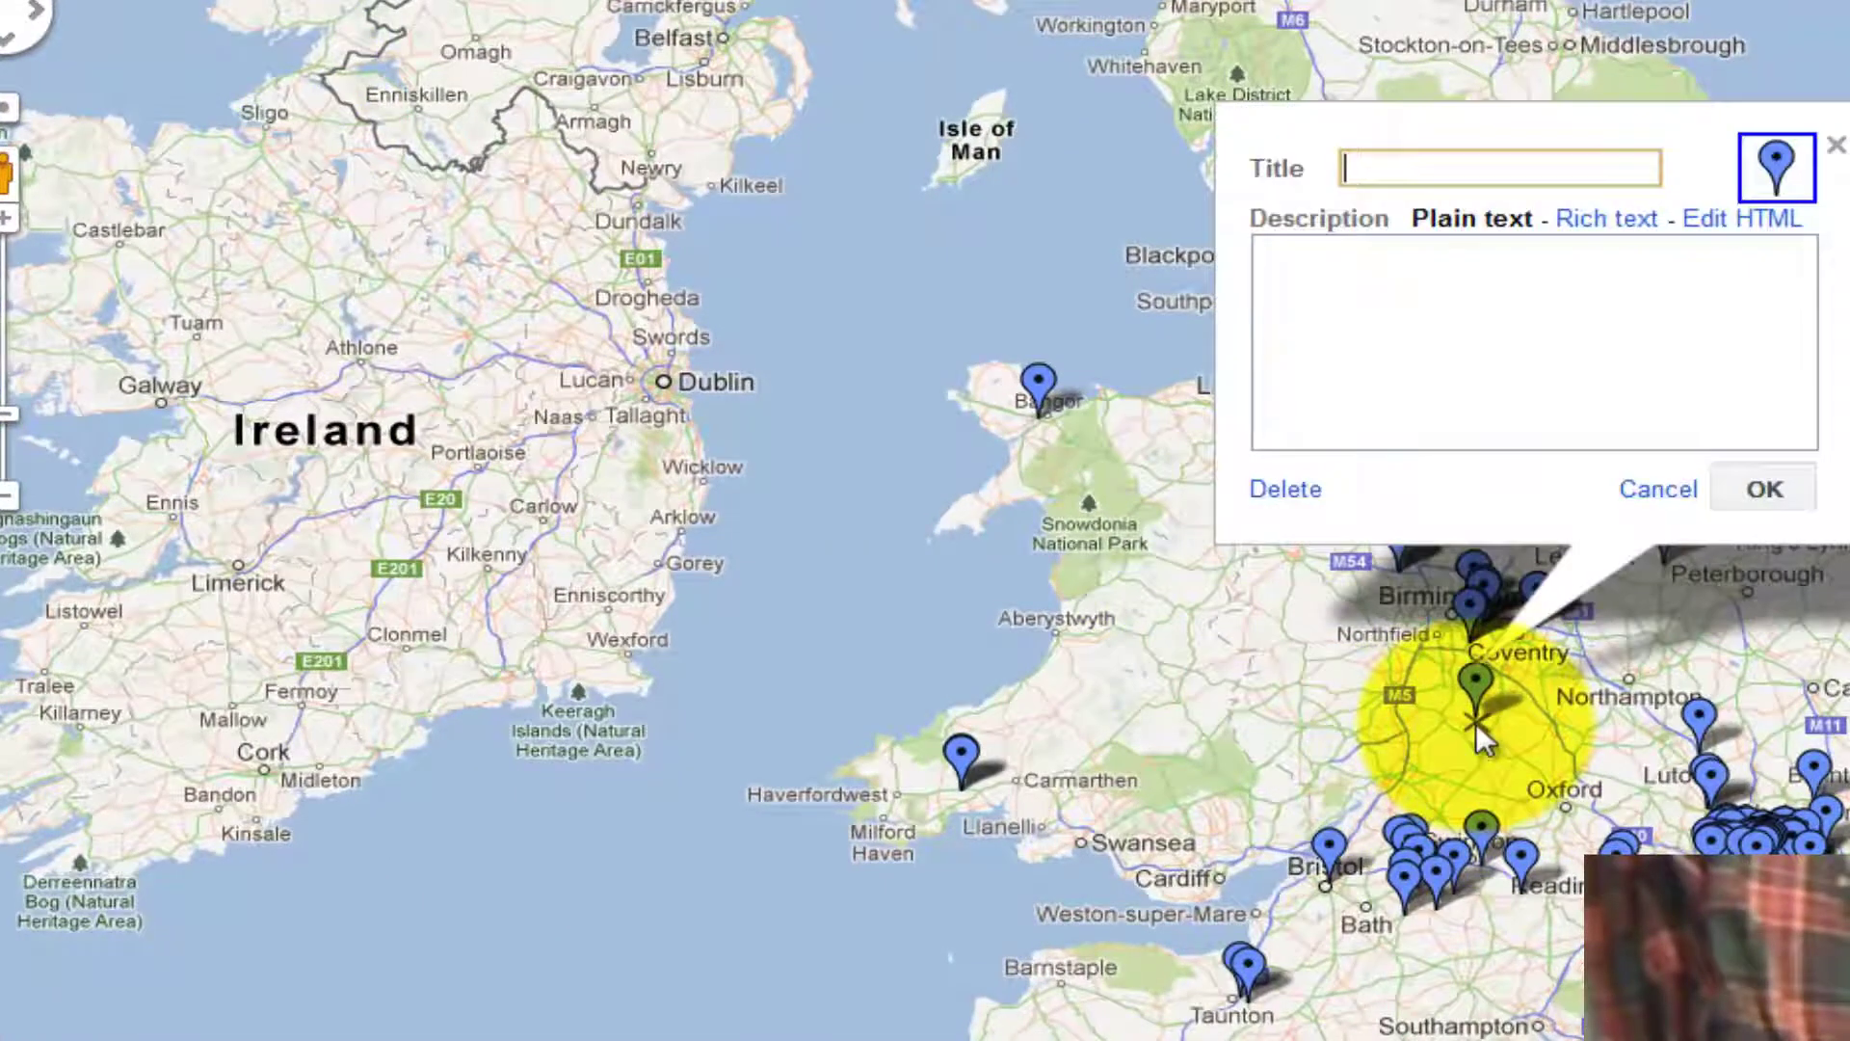
left_click(1647, 494)
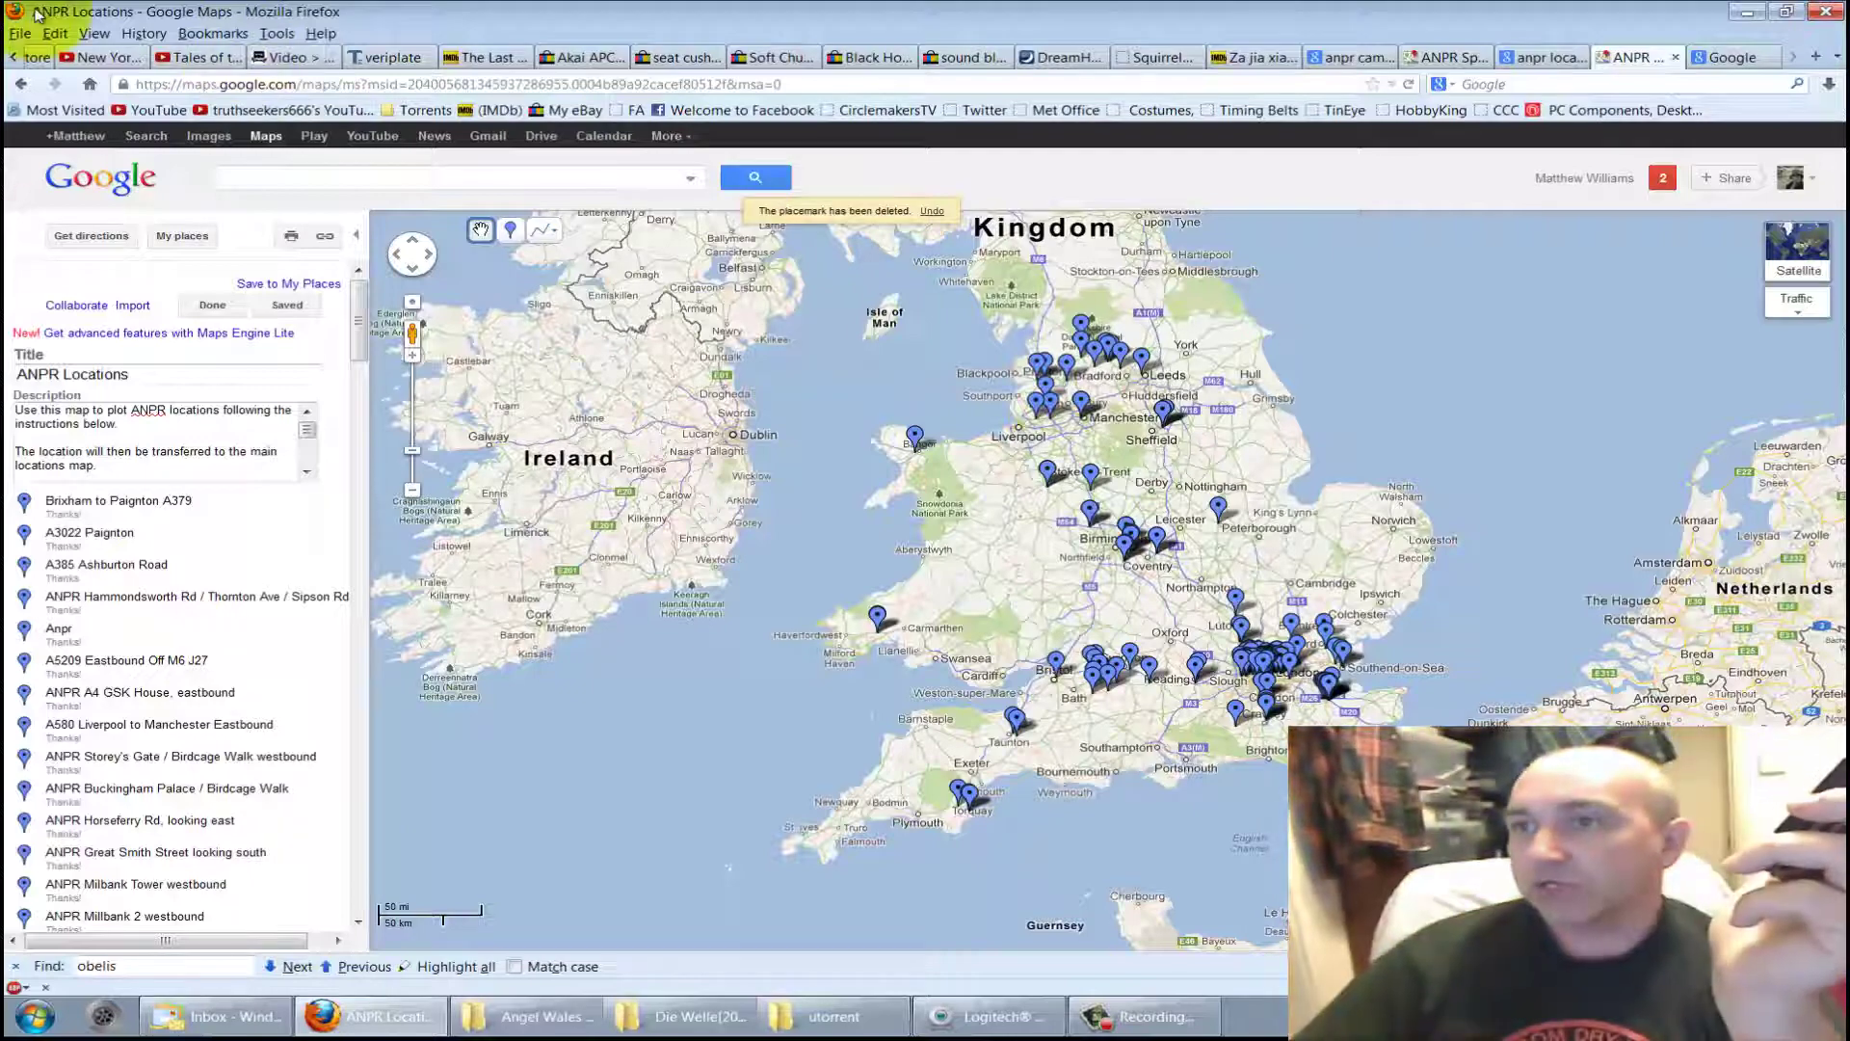
- From My places, show the starred Ibsley Drove, Ringwood location and zoom the map out
left_click(1735, 57)
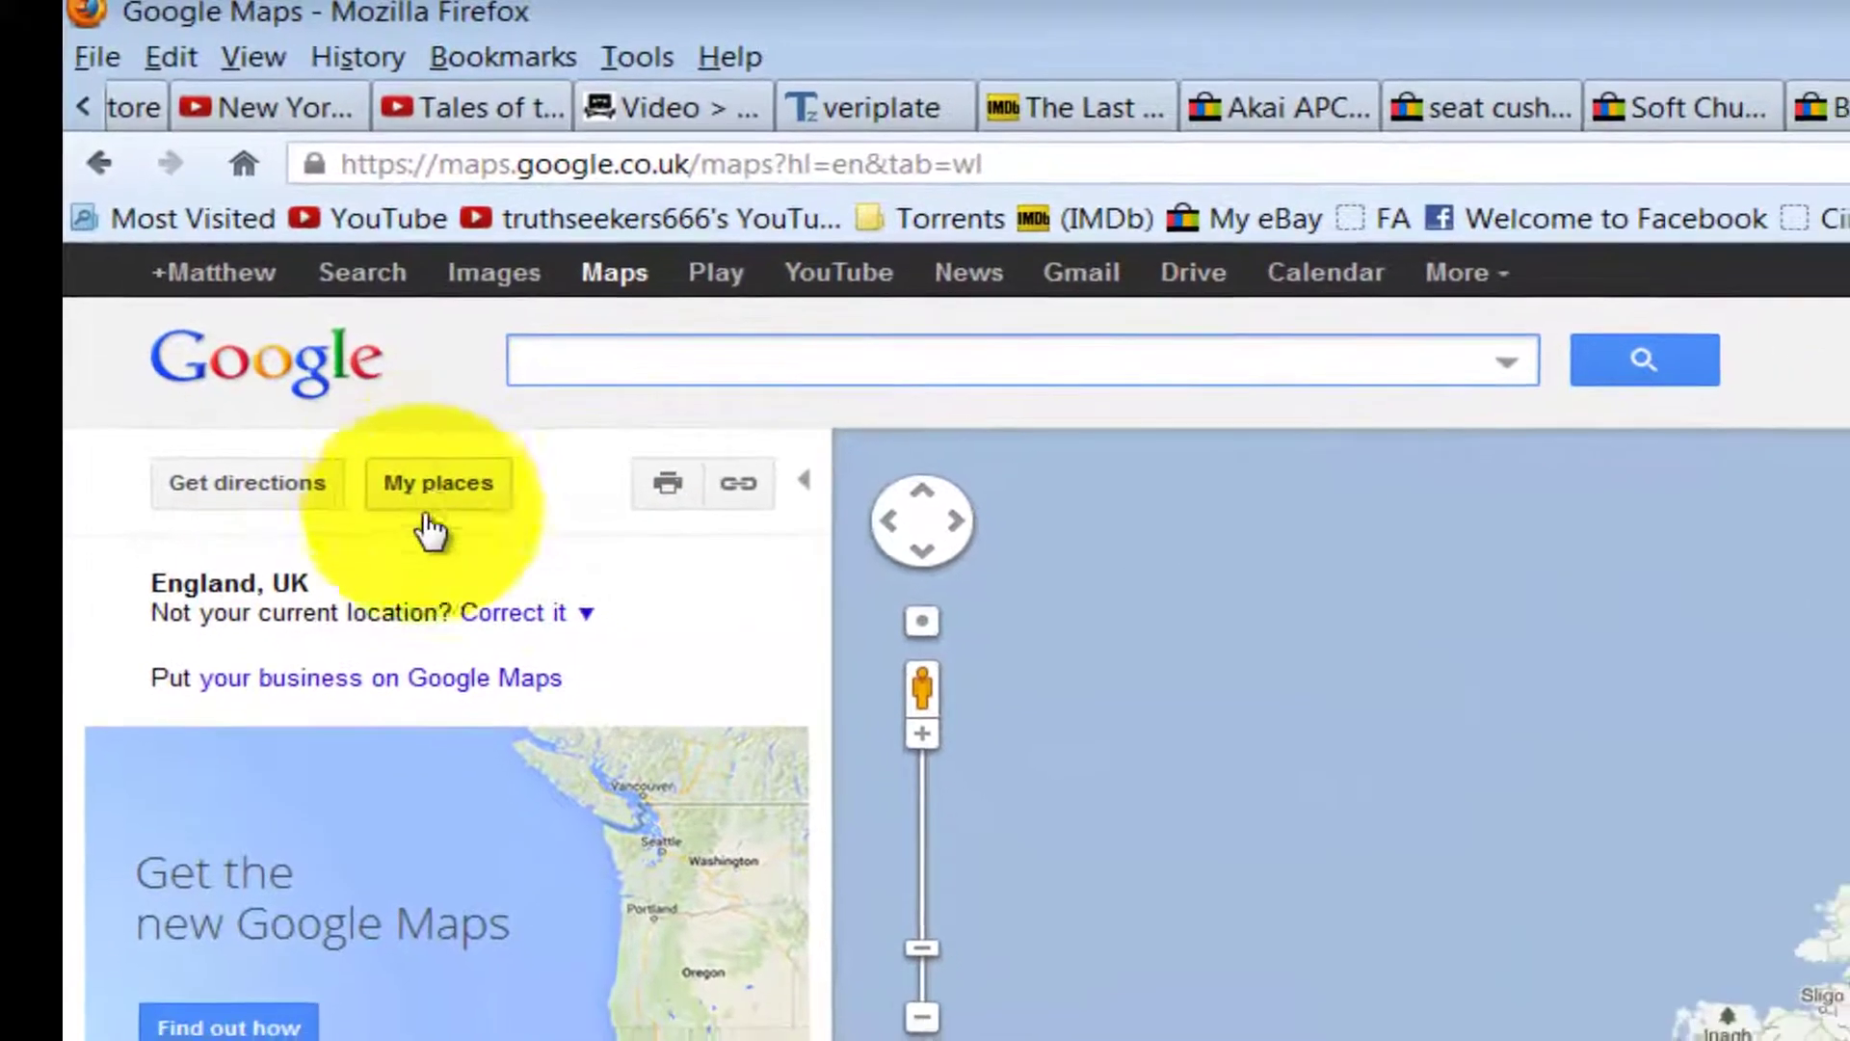
left_click(436, 487)
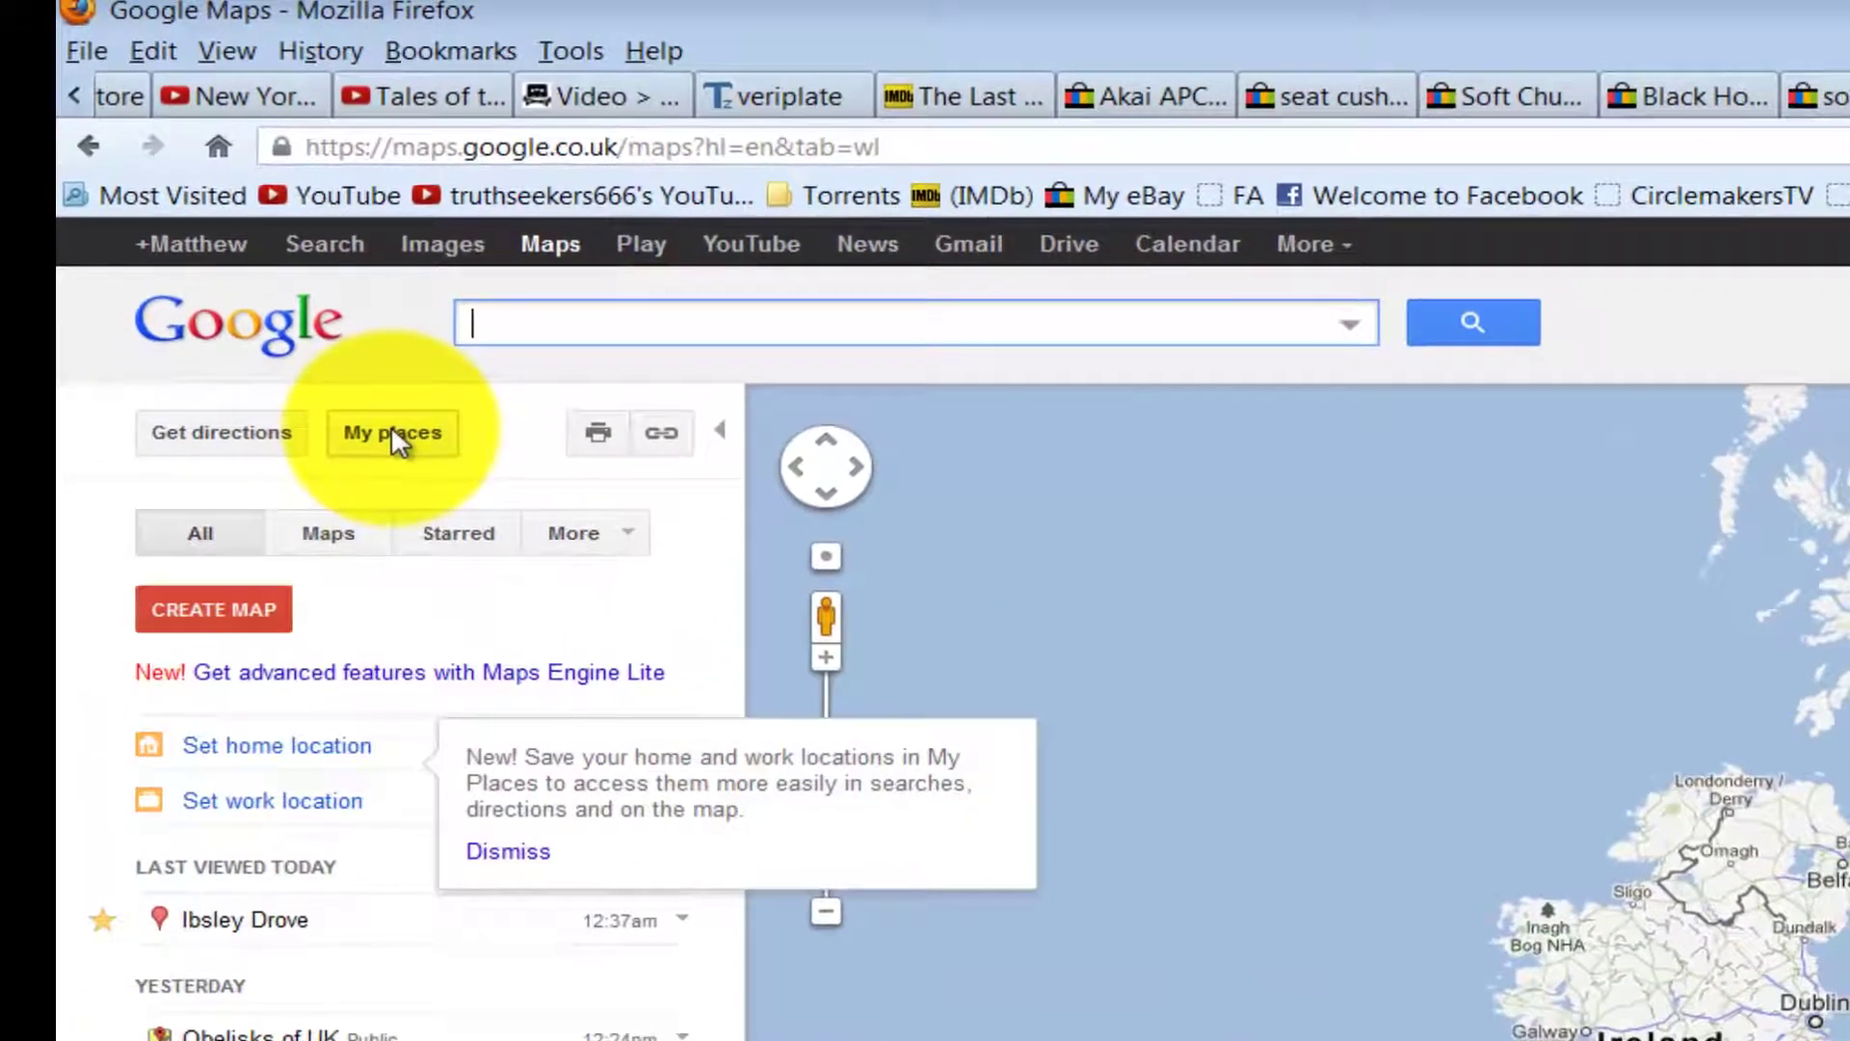
left_click(216, 885)
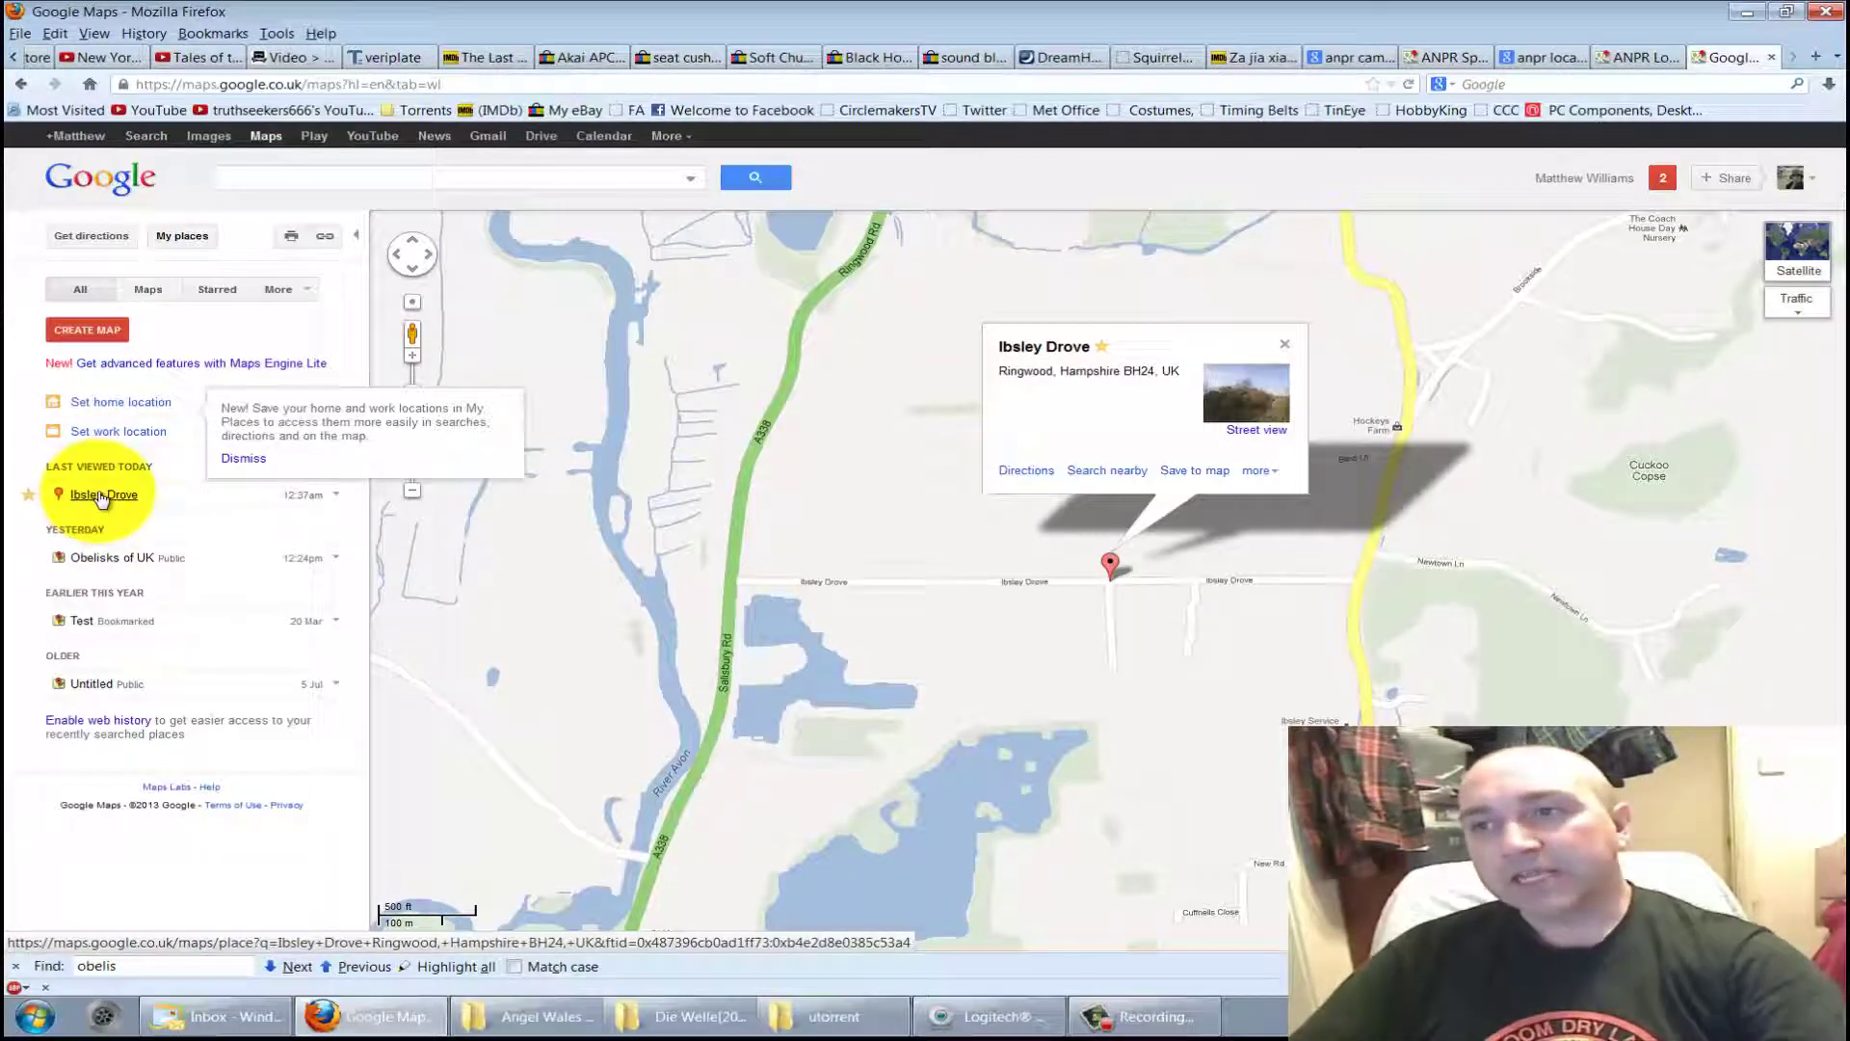
scroll(838, 592, "down", 1)
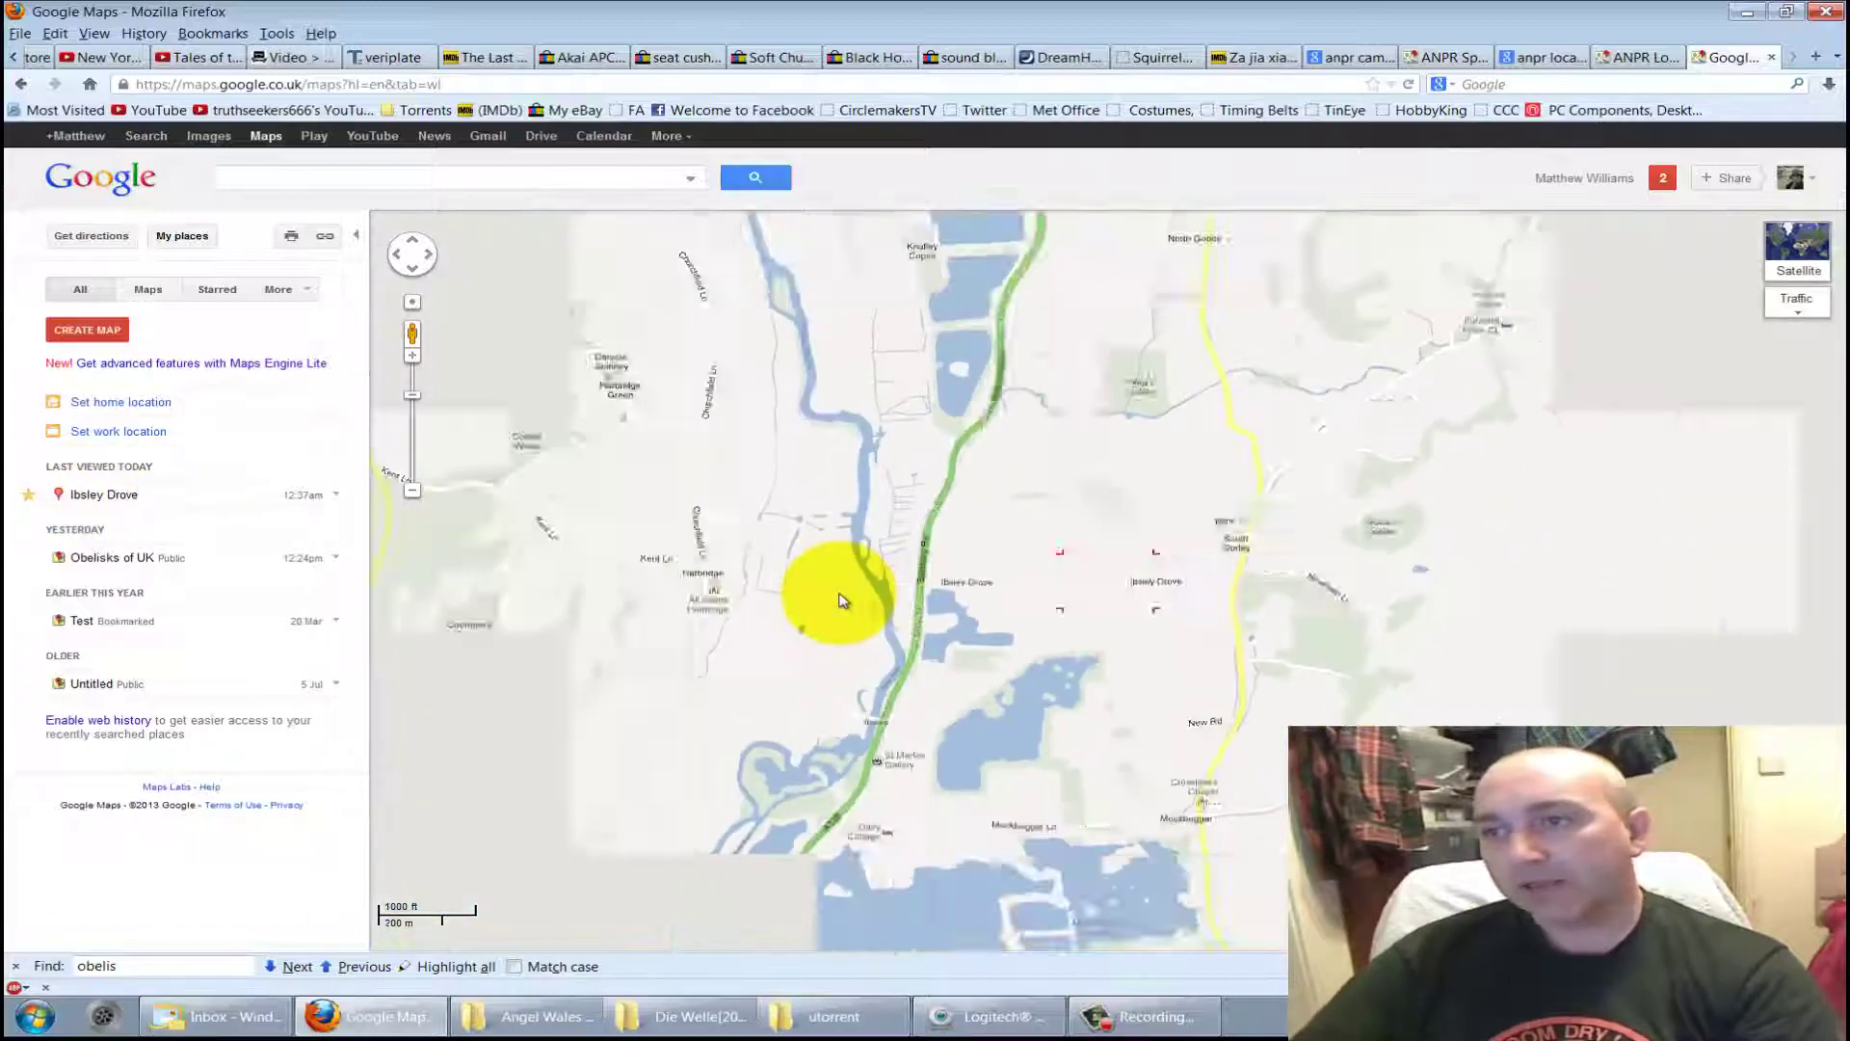
scroll(838, 599, "down", 1)
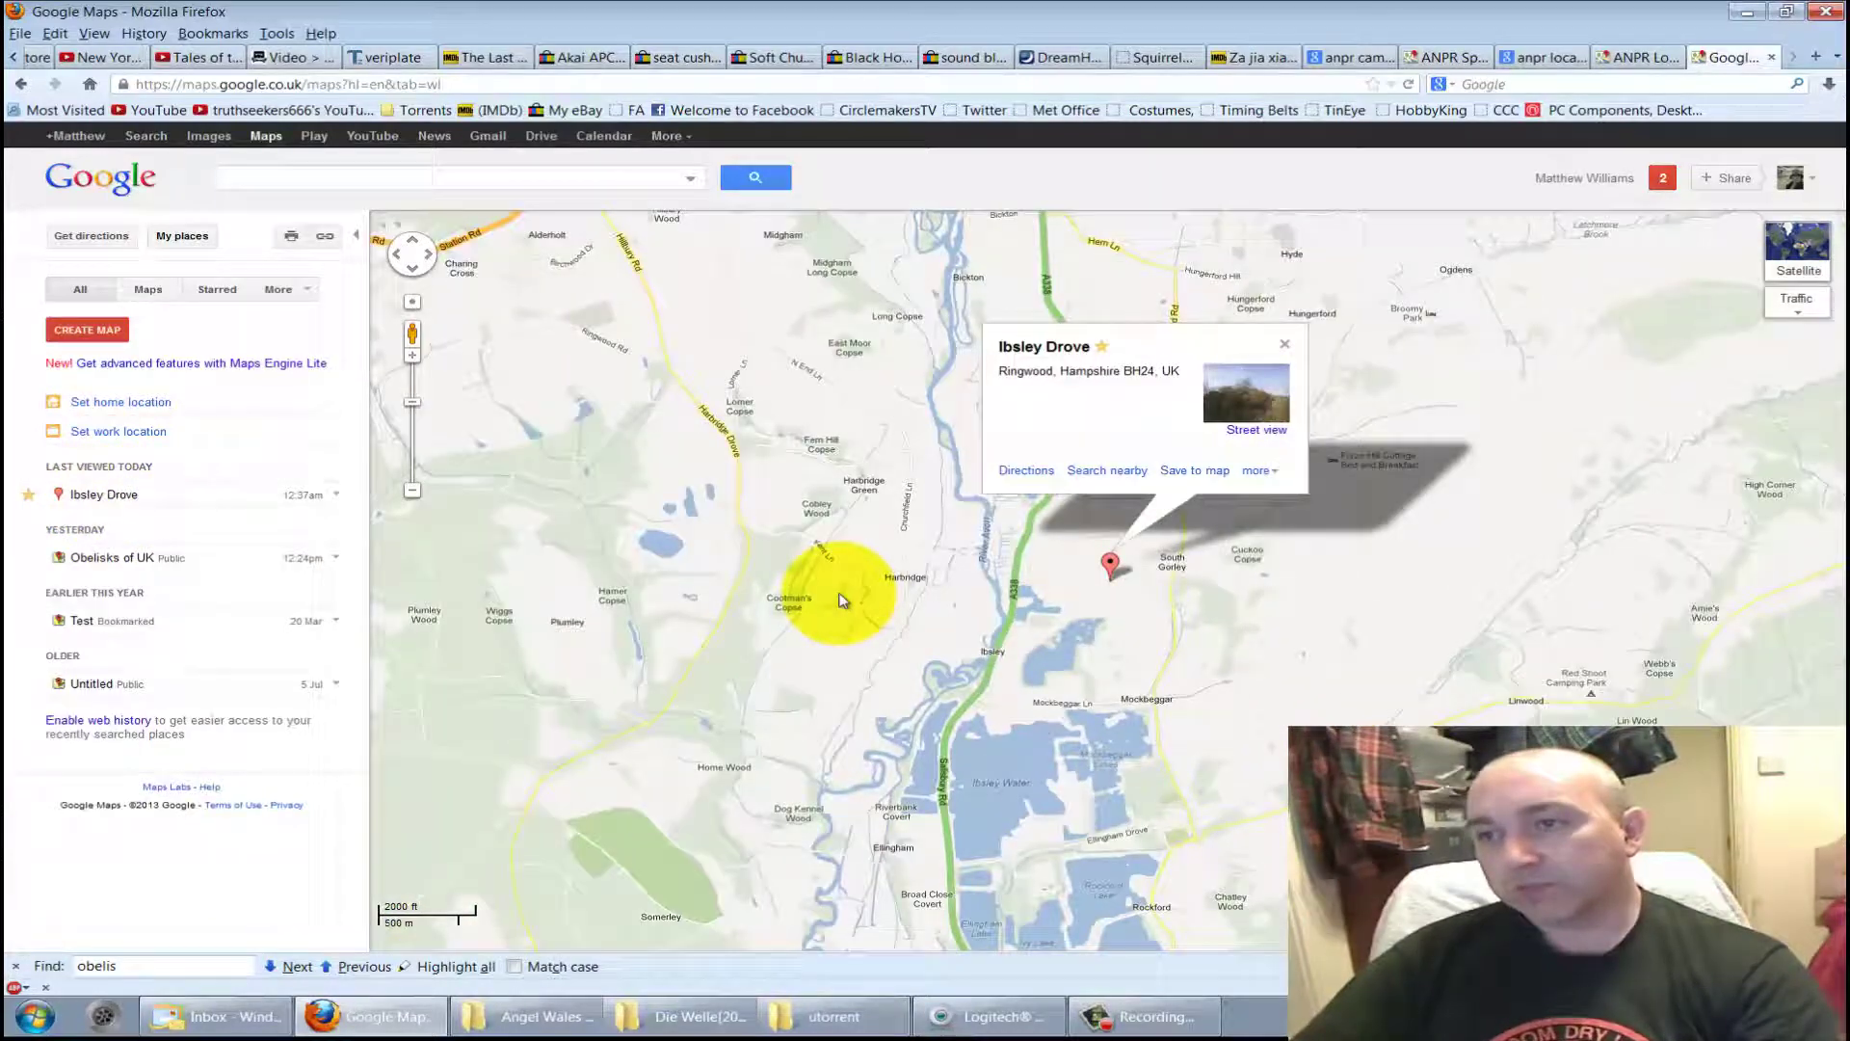
- Return to the ANPR Spy Camera Locations map and zoom into the Oxford, Reading and High Wycombe area
left_click(1443, 57)
scroll(1221, 692, "up", 5)
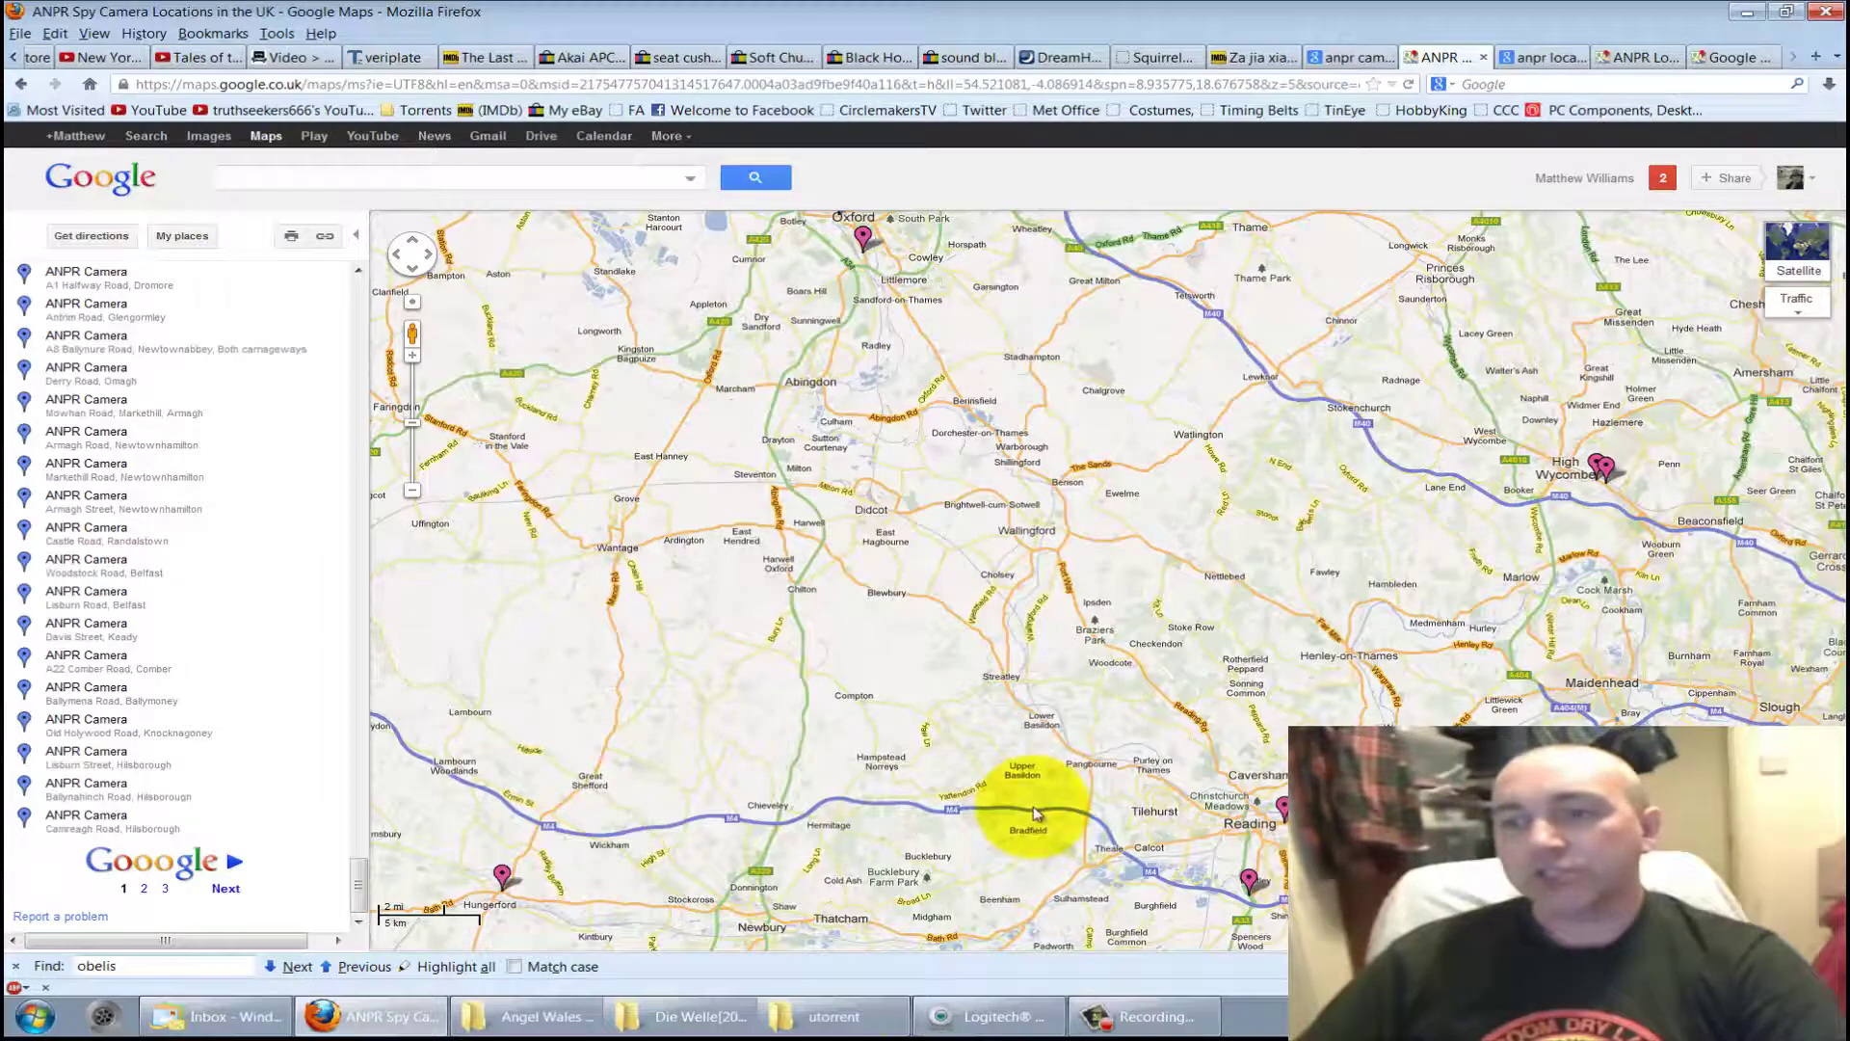
mouse_move(943, 1033)
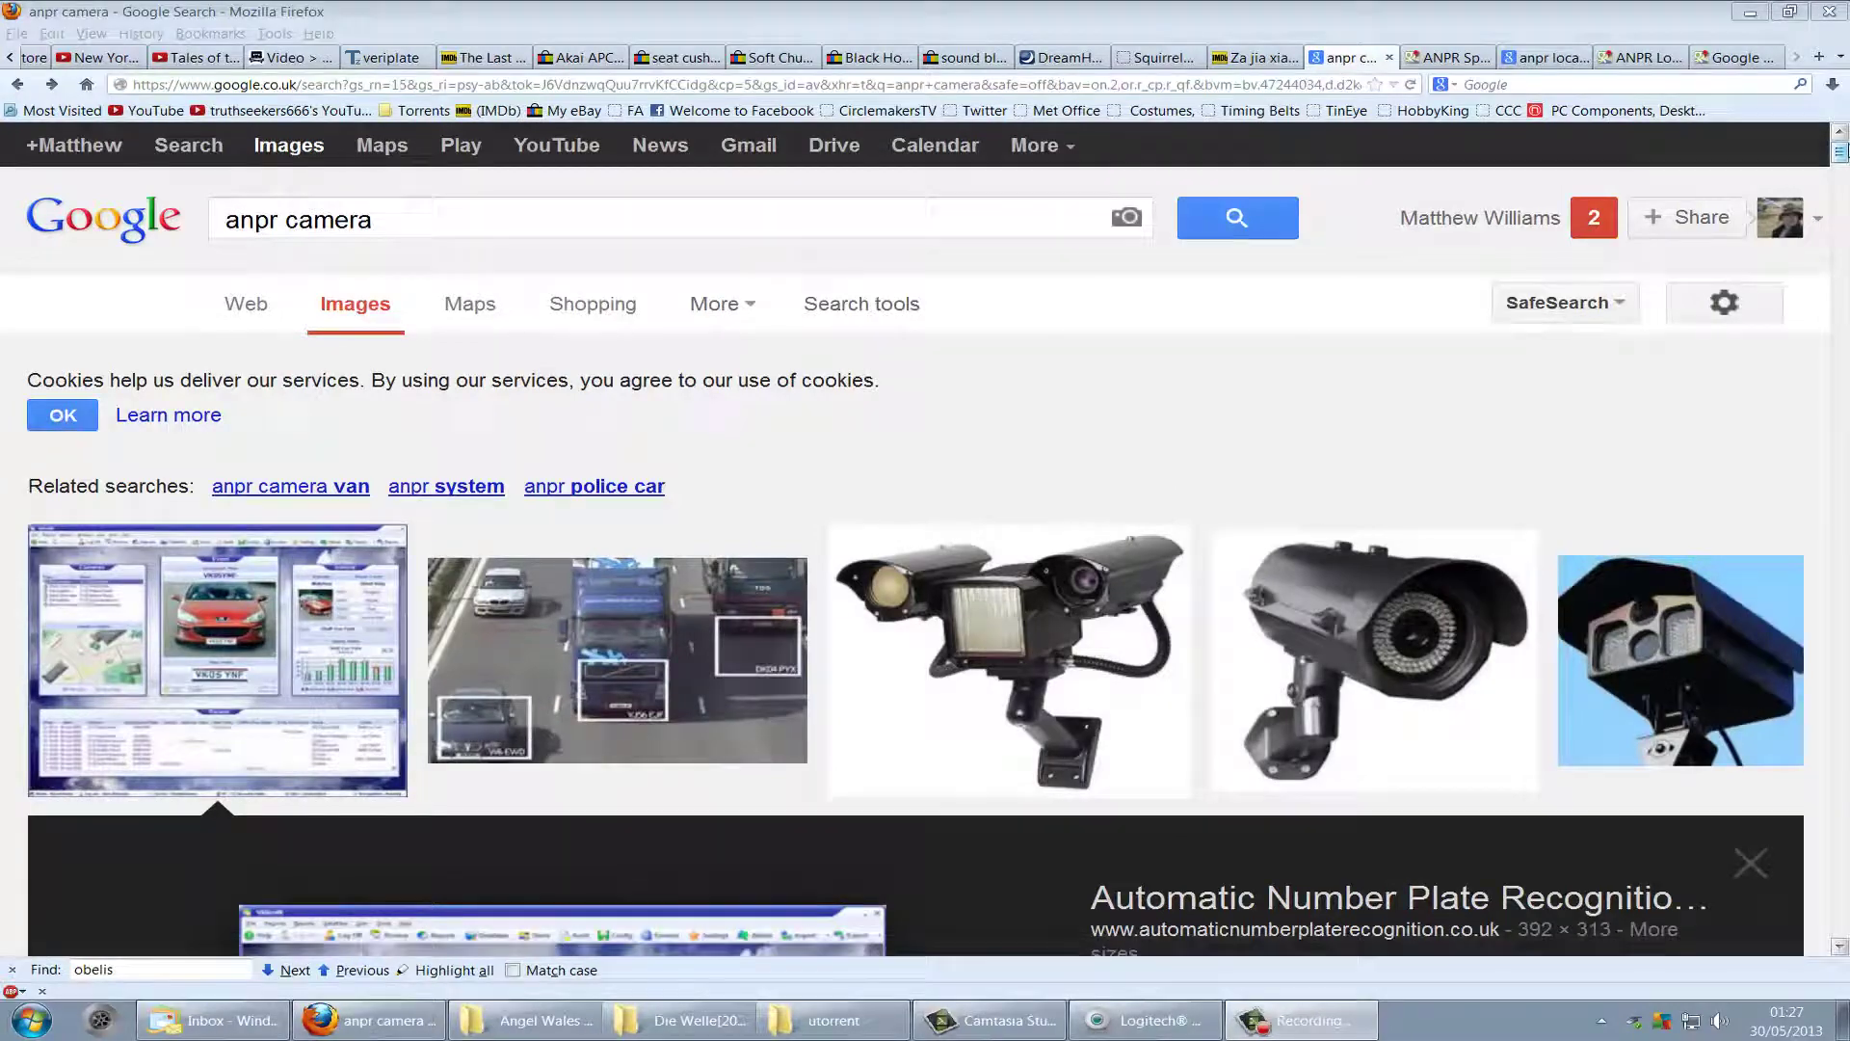
scroll(960, 603, "down", 10)
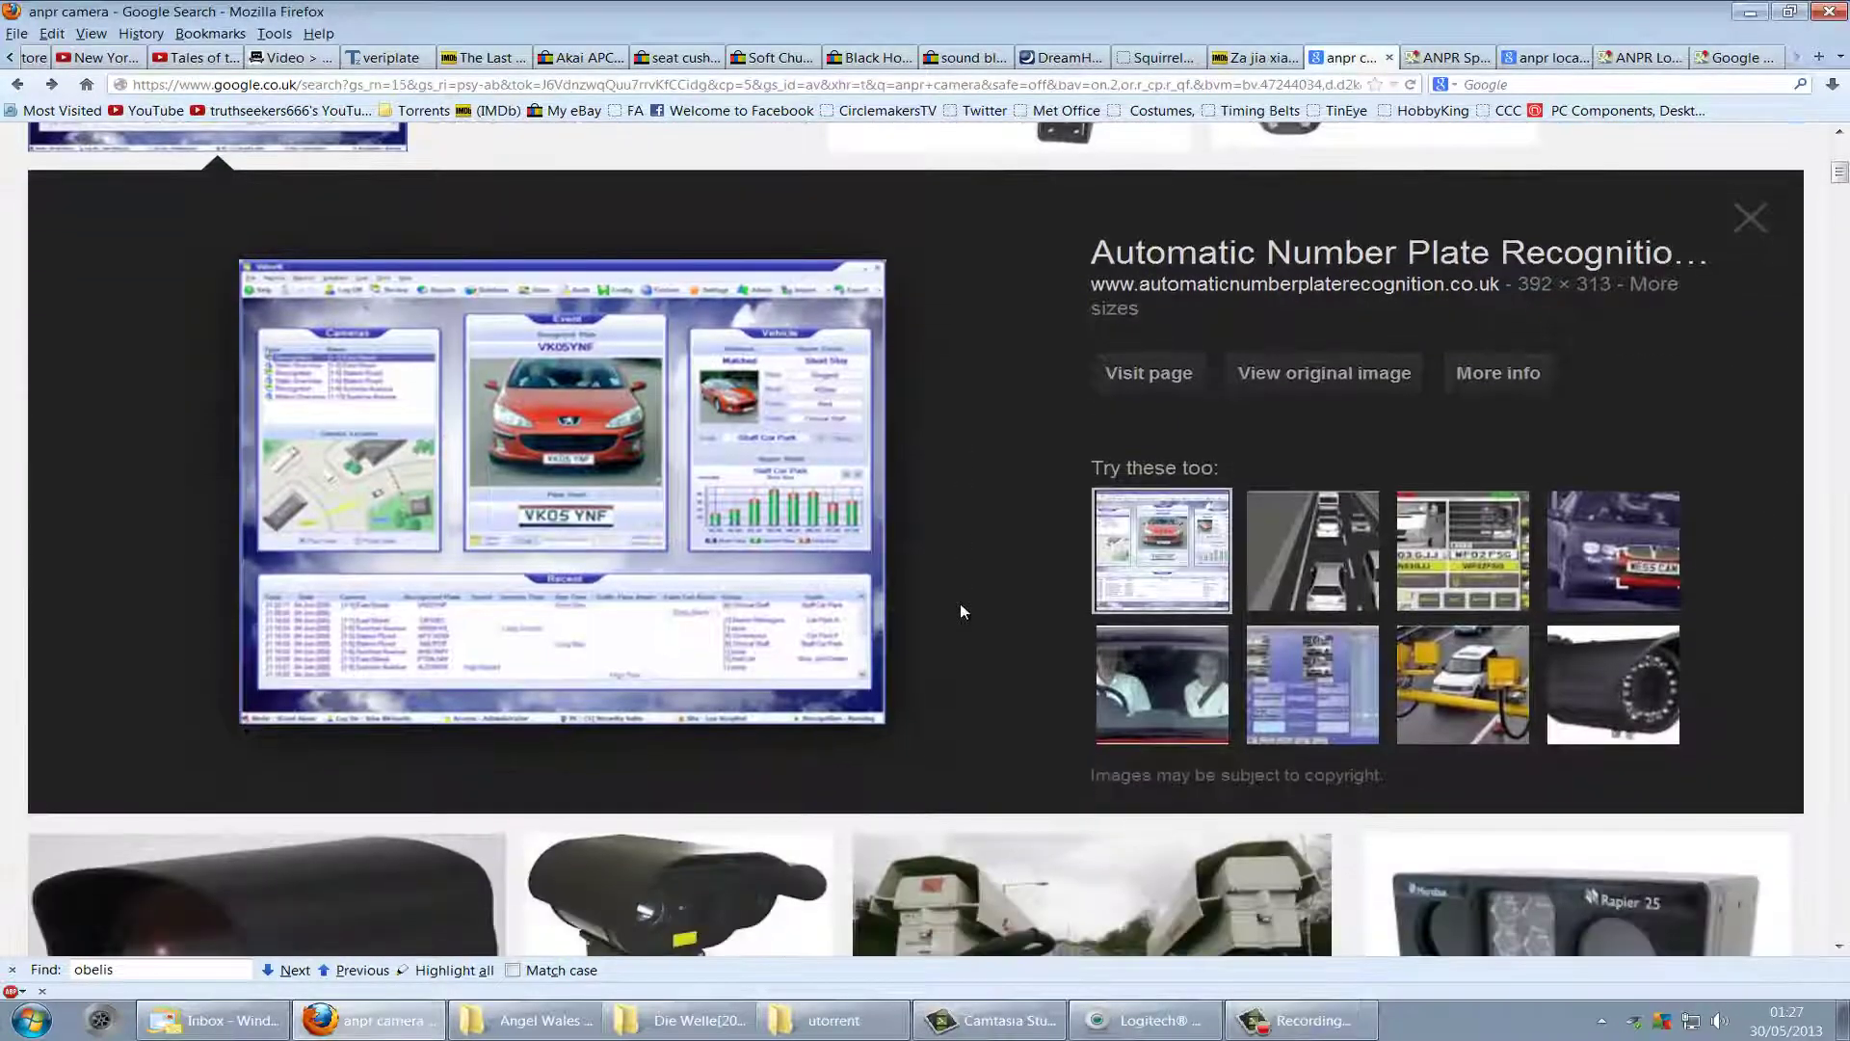
scroll(958, 605, "down", 7)
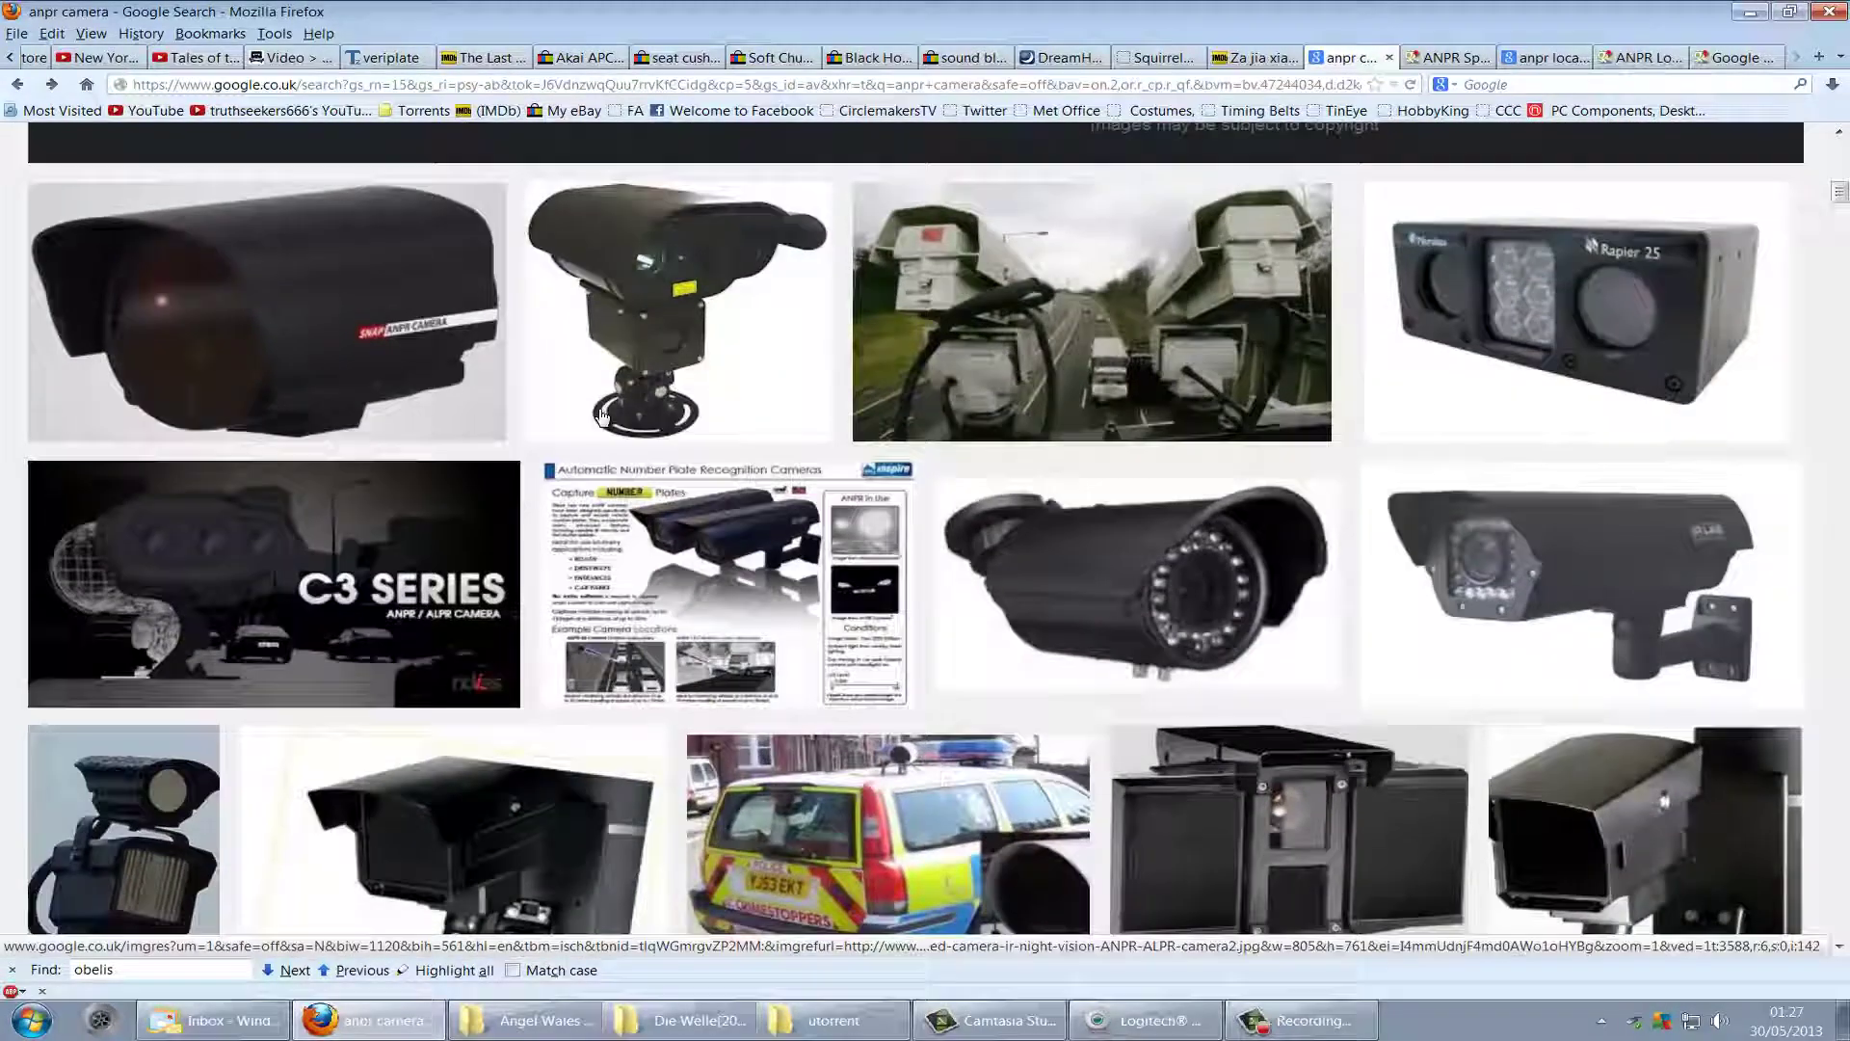
scroll(603, 417, "down", 5)
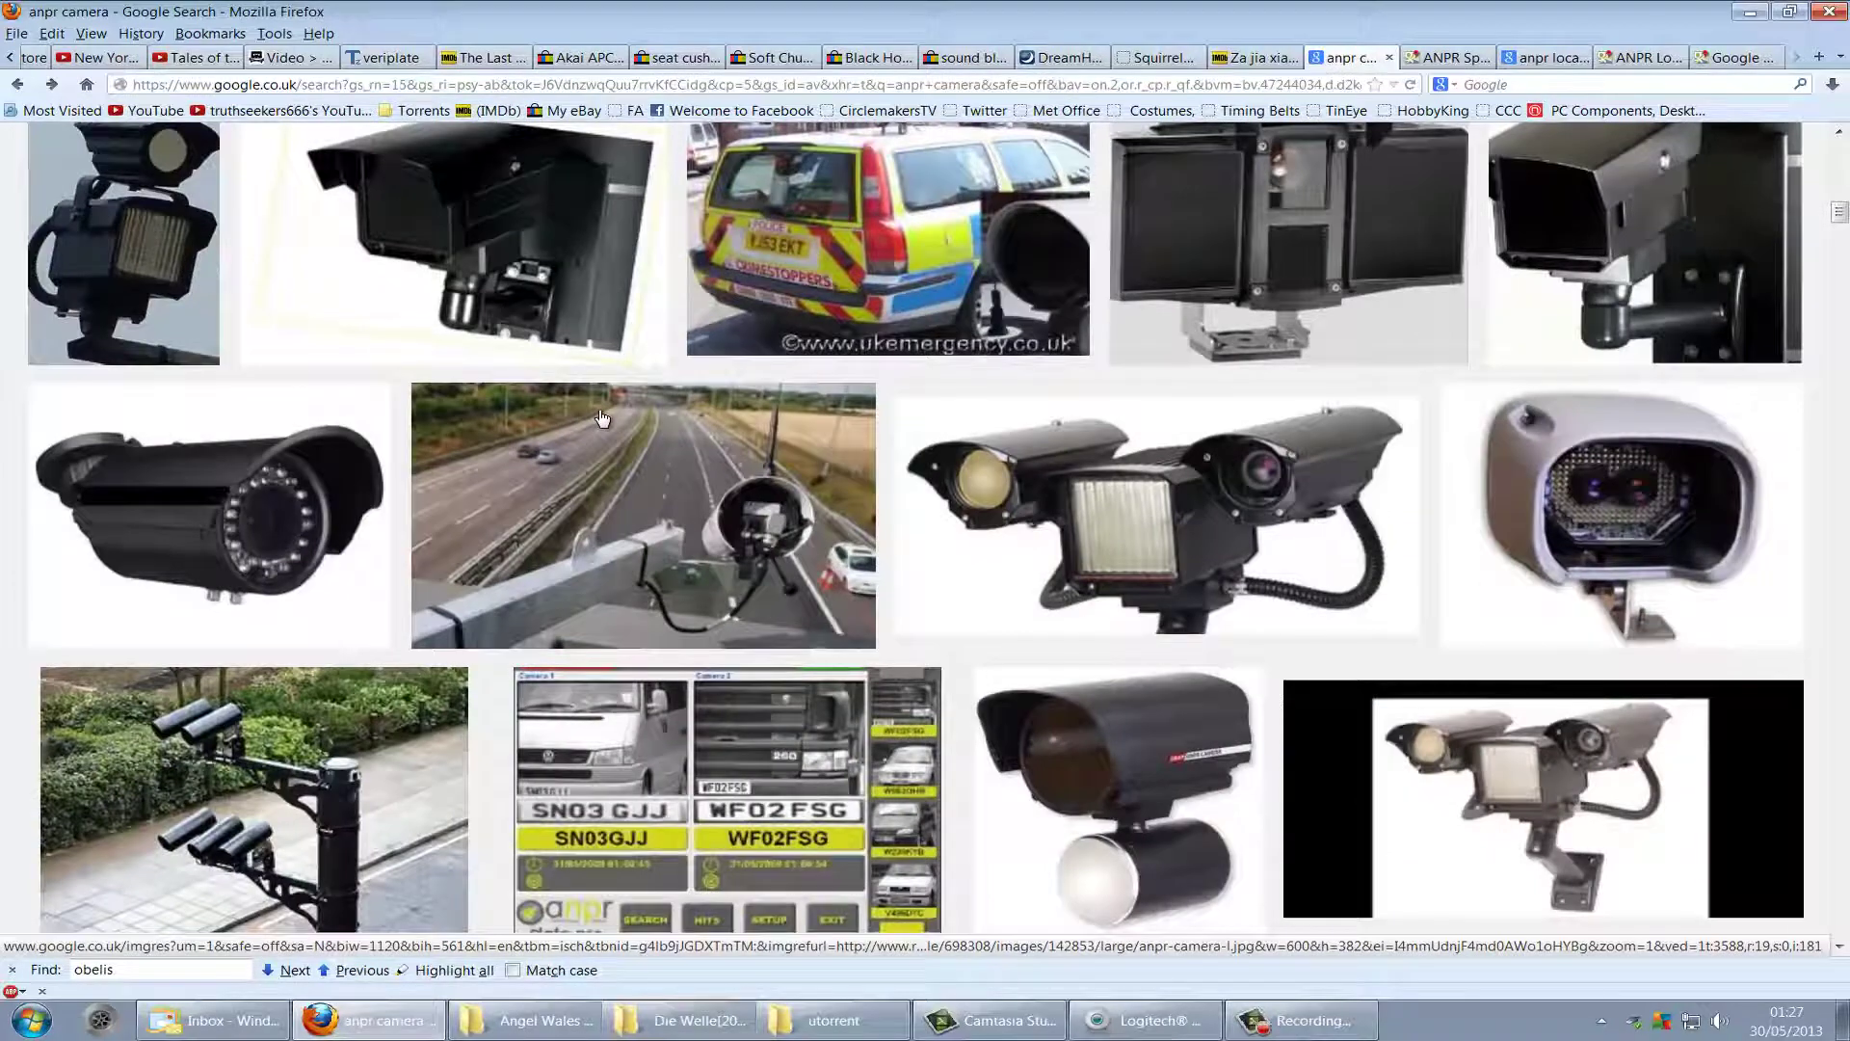
scroll(603, 418, "down", 6)
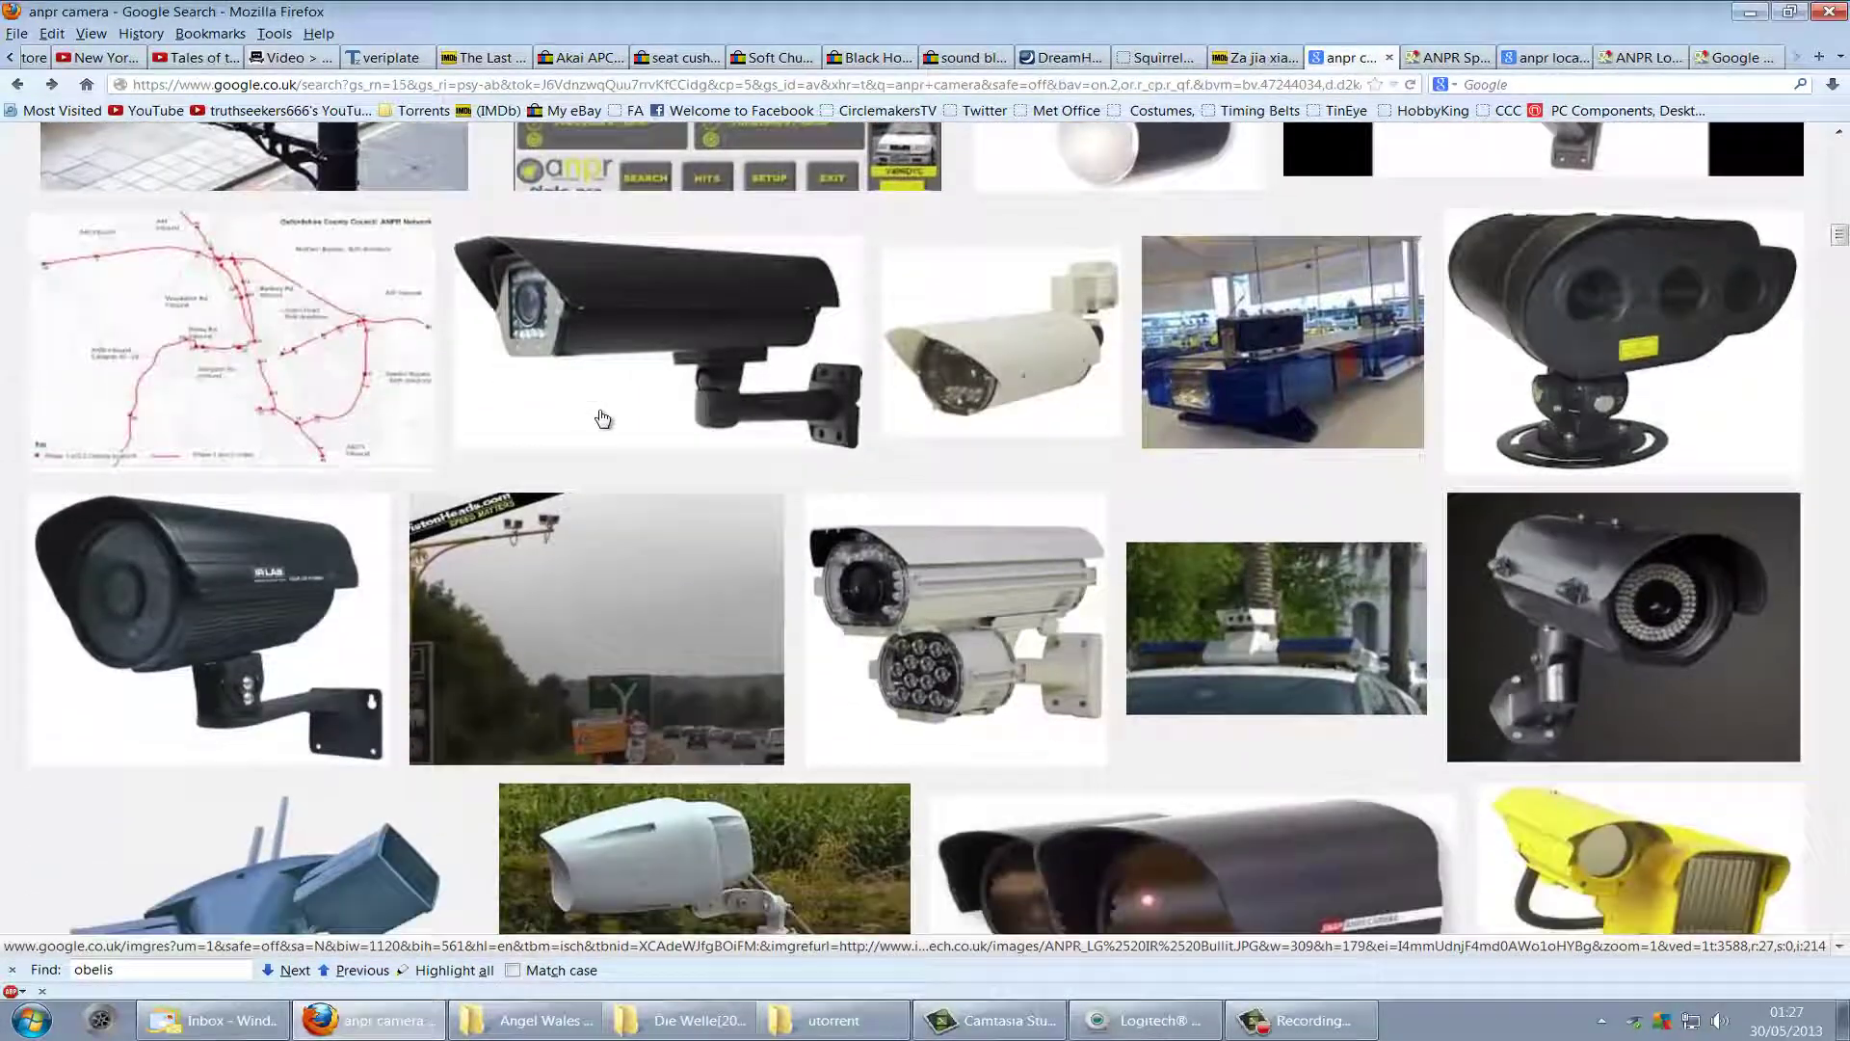
scroll(603, 417, "down", 5)
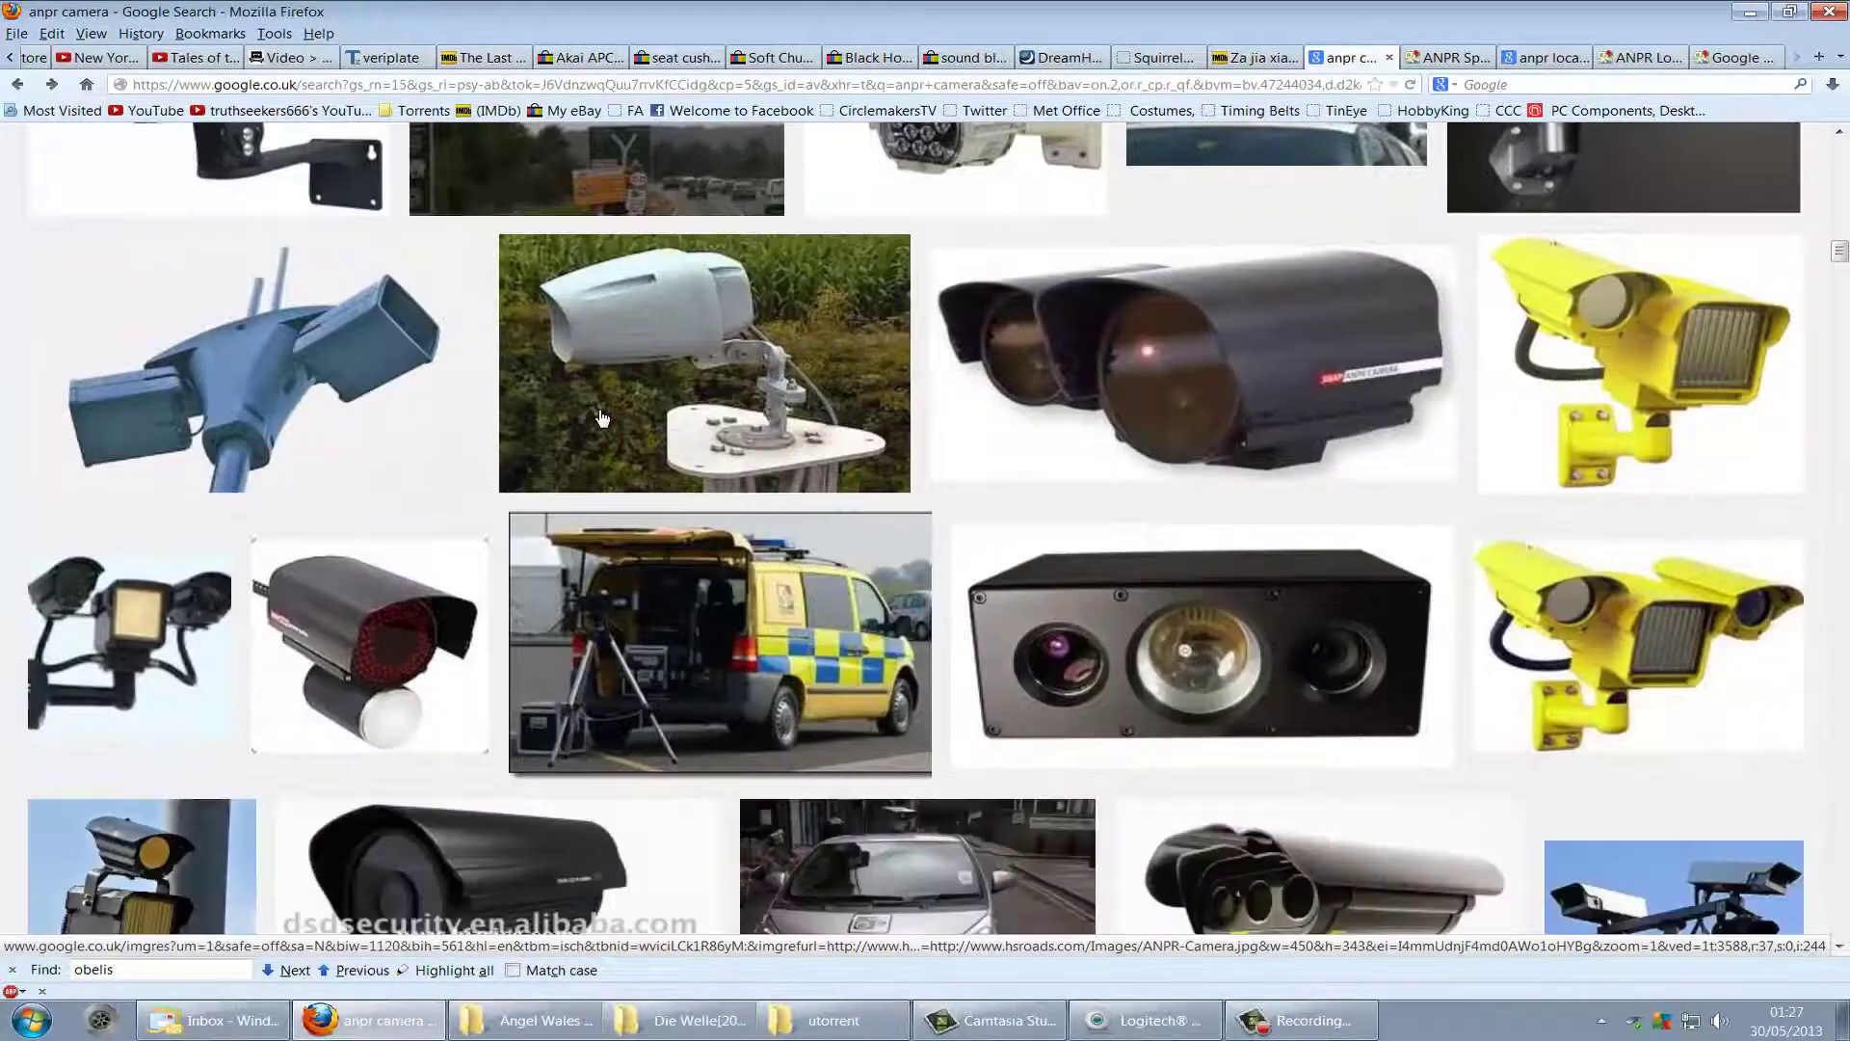